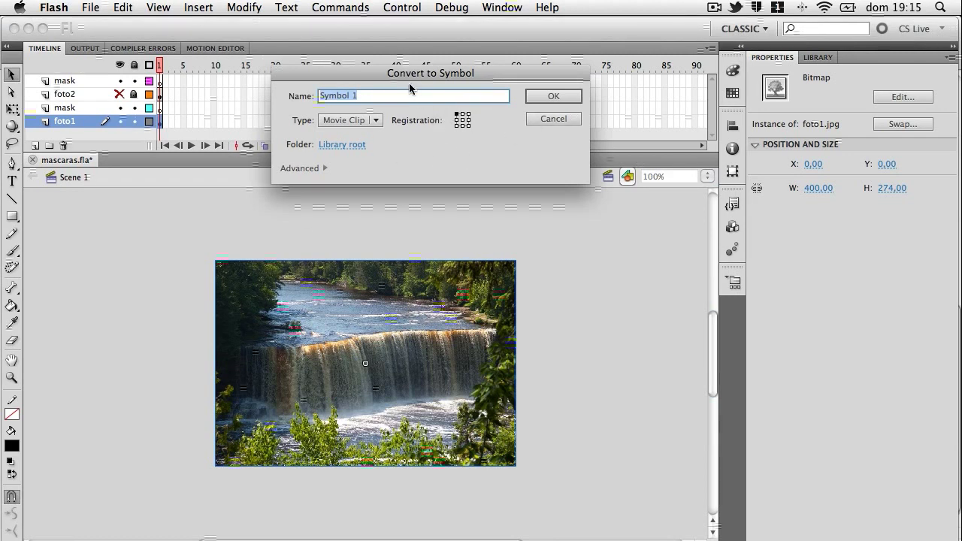
- Convert the waterfall photo to a movie clip symbol named foto and give its instance the name foto
text(foto)
key(Return)
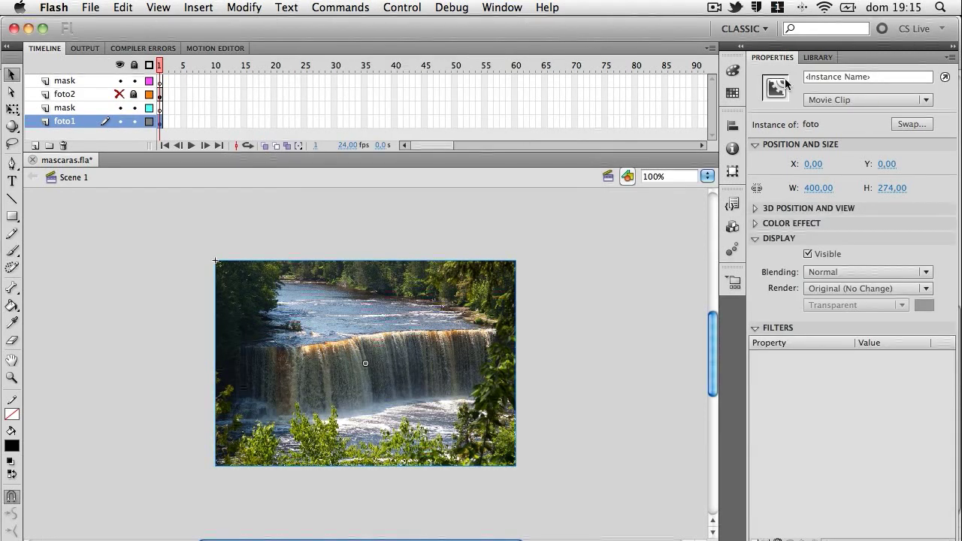
click(836, 76)
text(foto)
key(Return)
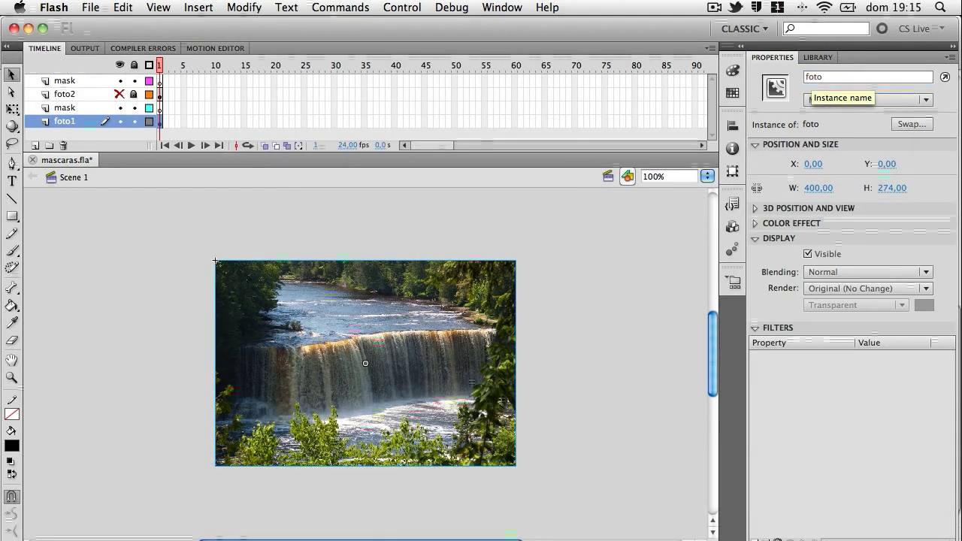
- Draw a black rectangle about 360 by 232 px on the mask layer above foto1, overlapping the photo's upper-right corner
click(154, 110)
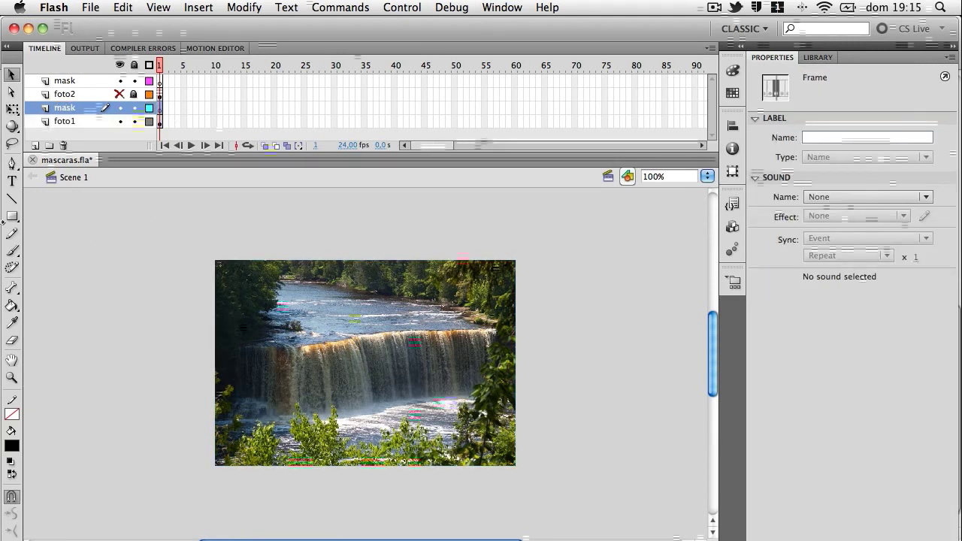
drag(12, 216, 75, 221)
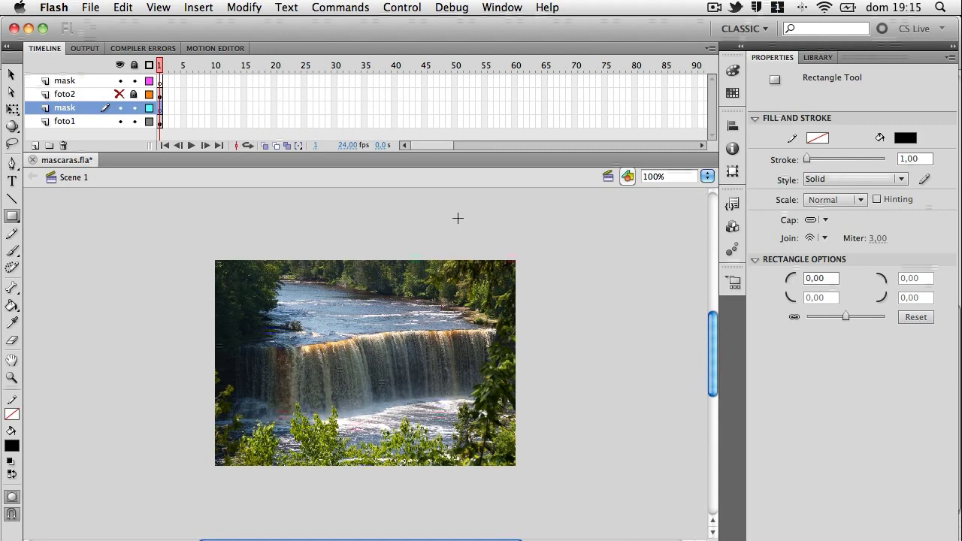
key(super+minus)
mouse_move(424, 243)
mouse_down()
mouse_move(522, 317)
mouse_move(560, 328)
mouse_up()
- Move the black rectangle clear of the photo's upper-right corner and shrink it to about 154 by 99 px
click(11, 75)
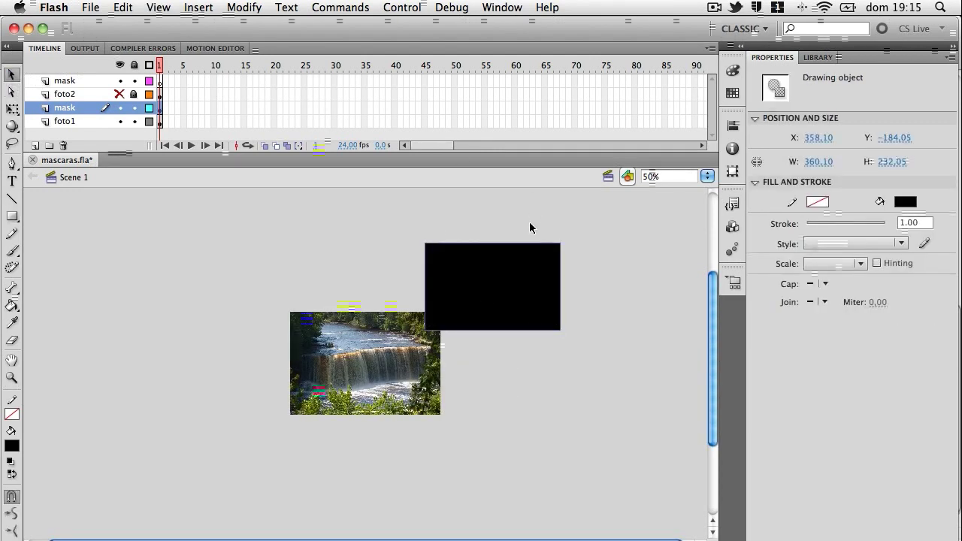
drag(519, 281, 544, 260)
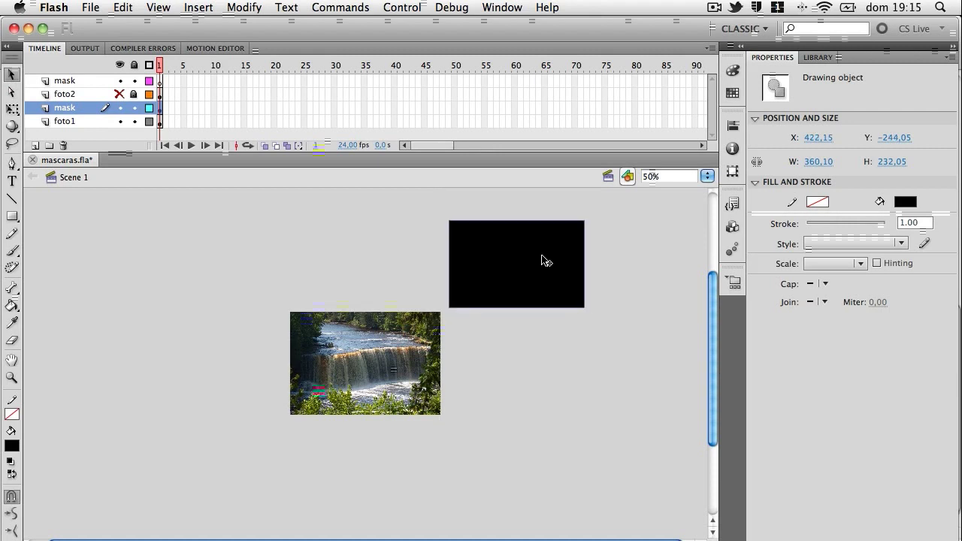
click(12, 108)
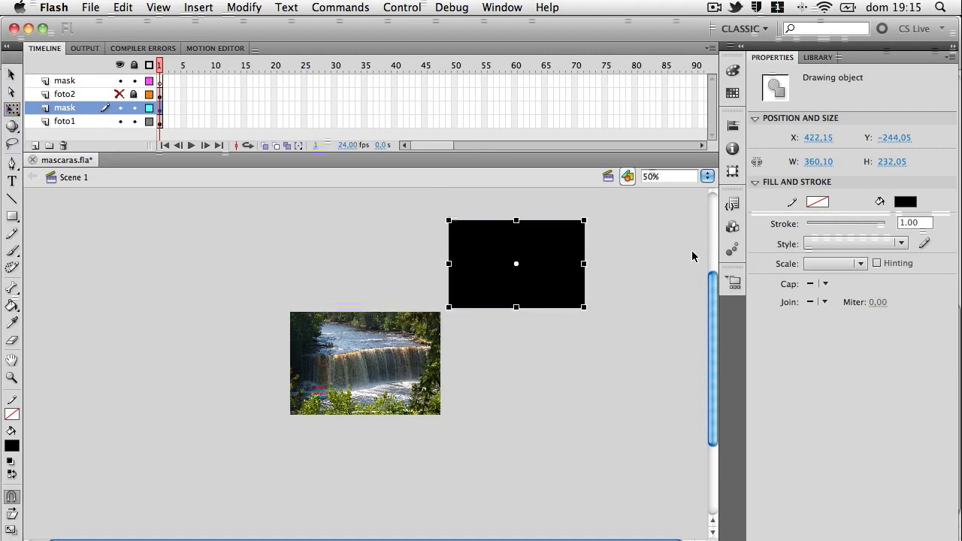
drag(585, 223, 529, 261)
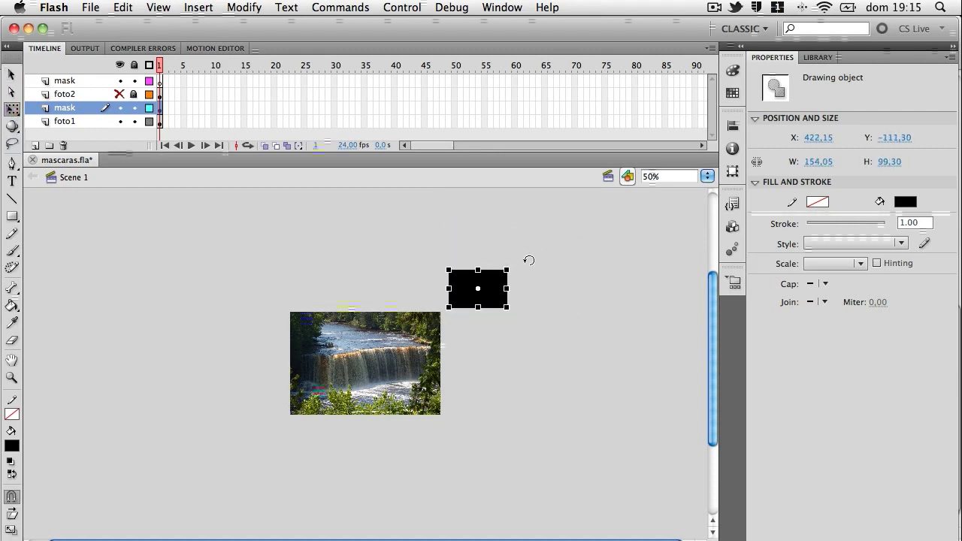
click(12, 74)
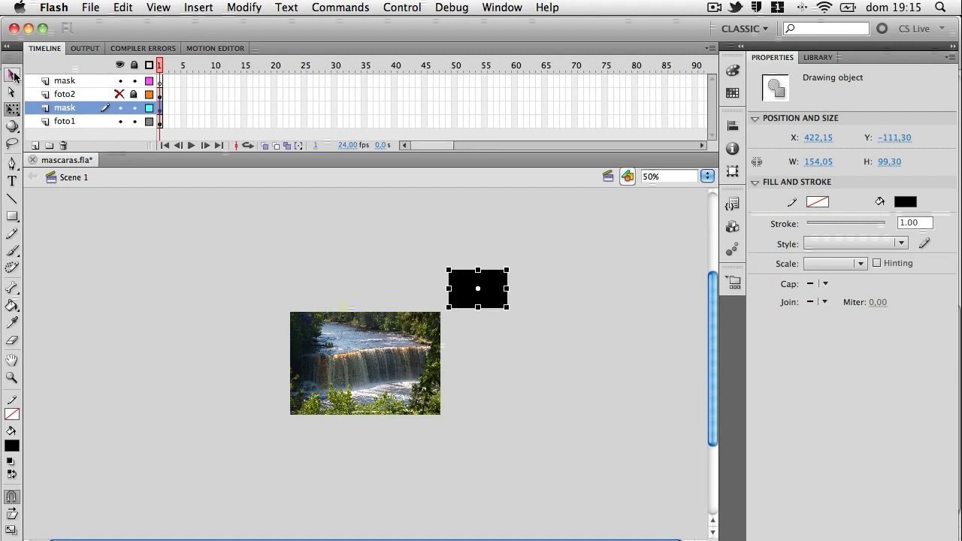
- Create a motion tween on the mask layer above foto1, converting the rectangle to a symbol, and name its instance ret
key(super+1)
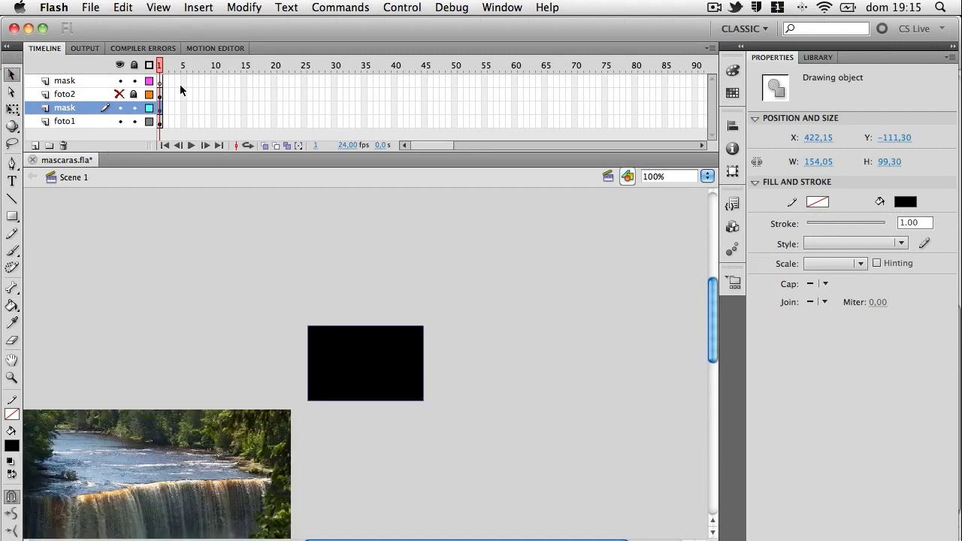
scroll(361, 360, left, 5)
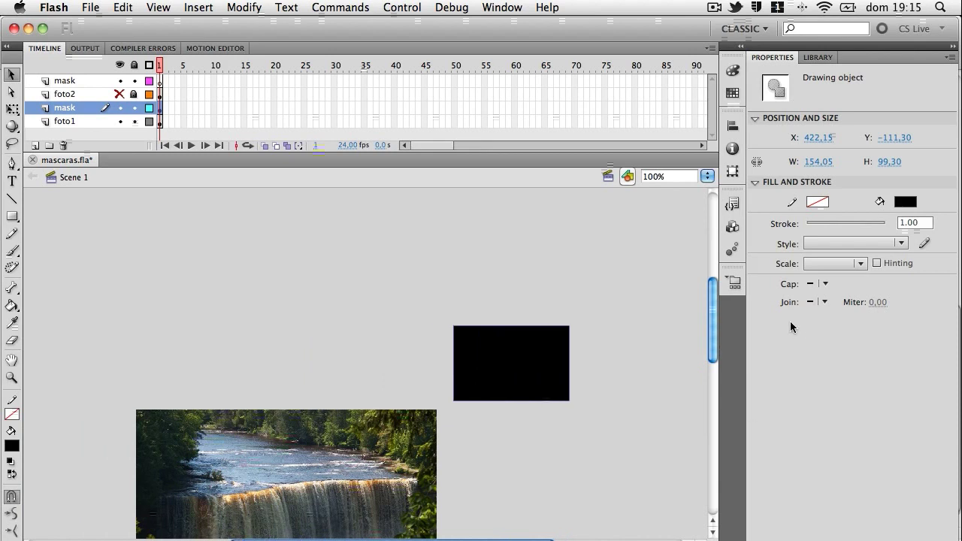
scroll(712, 295, down, 5)
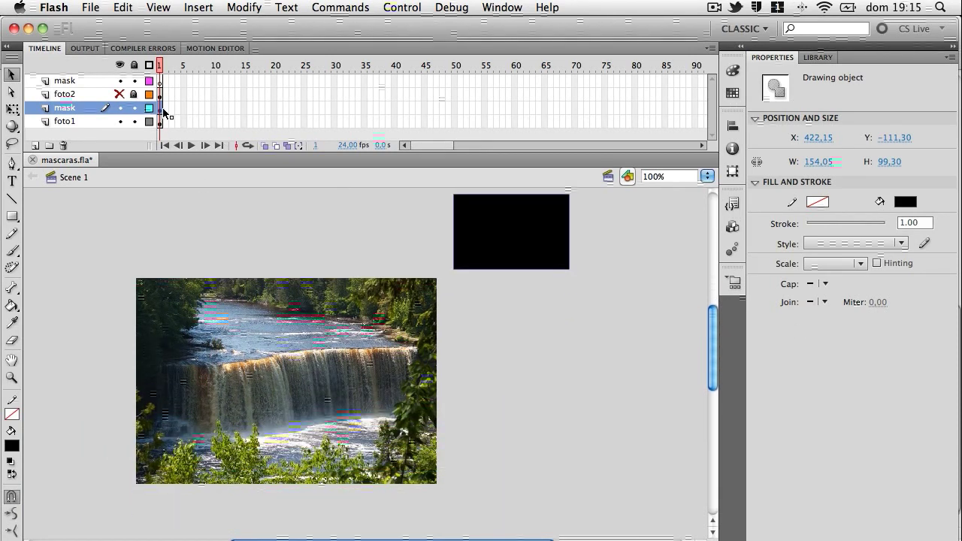
right_click(161, 111)
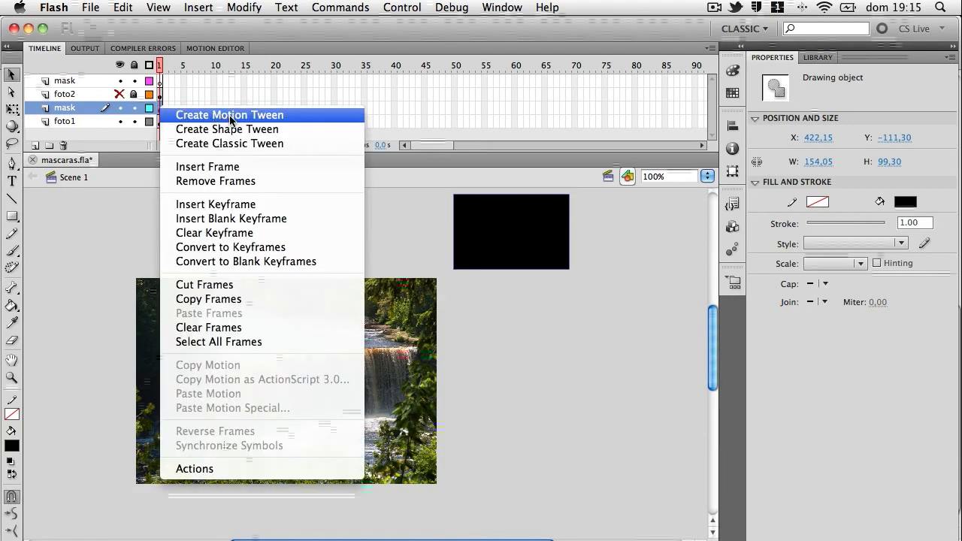
click(251, 116)
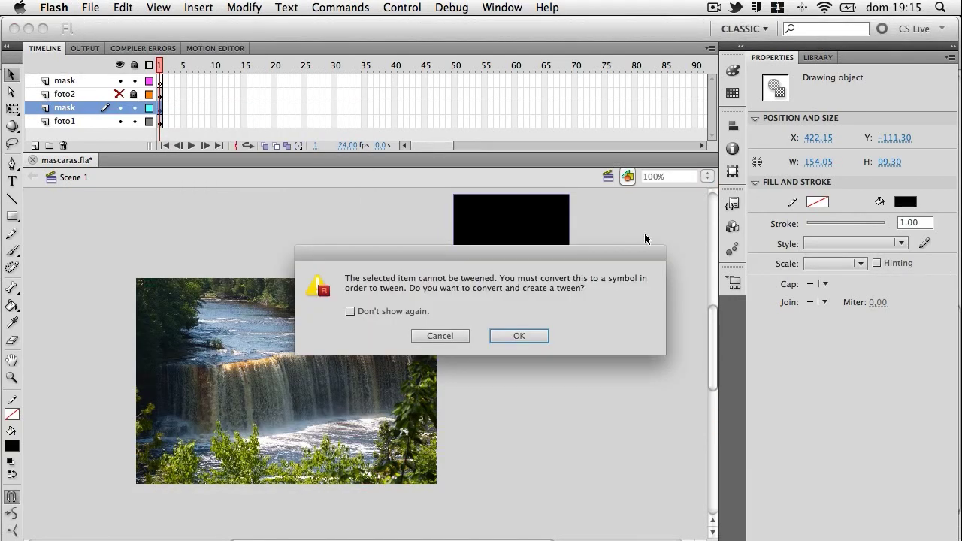
click(532, 336)
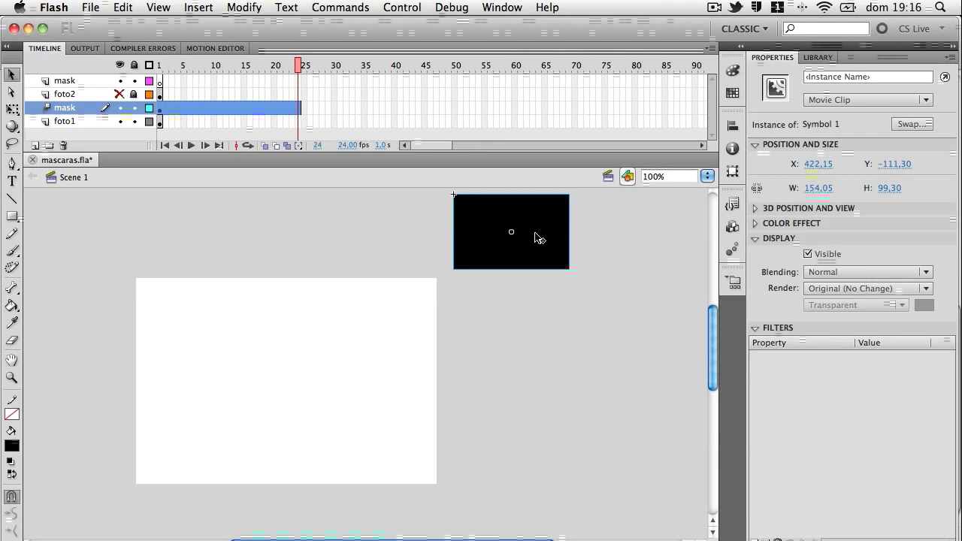
click(856, 78)
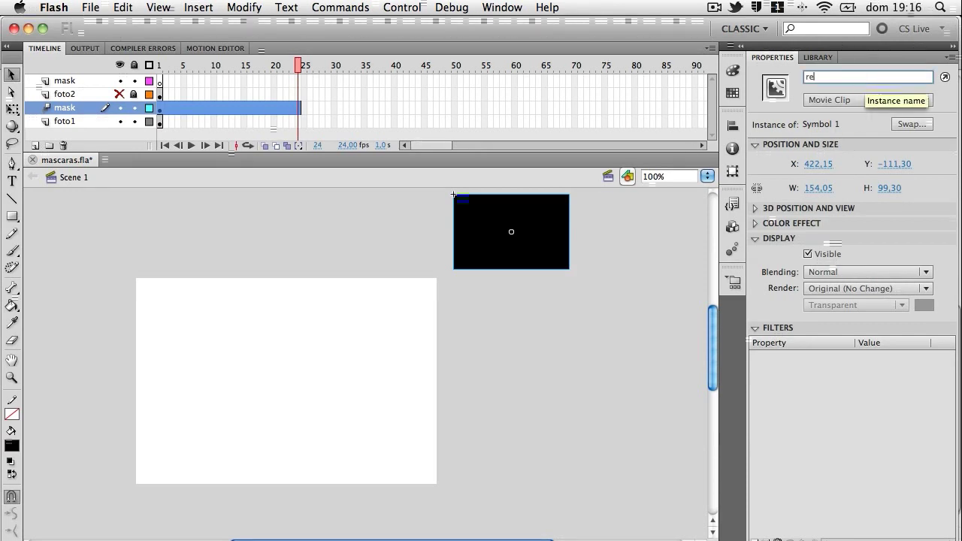
key(Return)
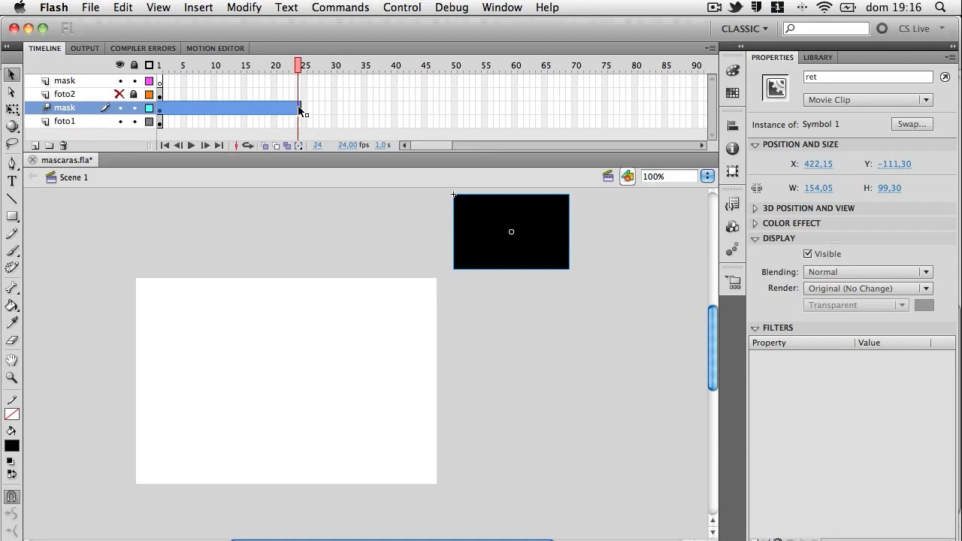
- Extend the mask layer's motion tween to frame 52 and lengthen the foto1 layer to the same frame
drag(301, 105, 476, 106)
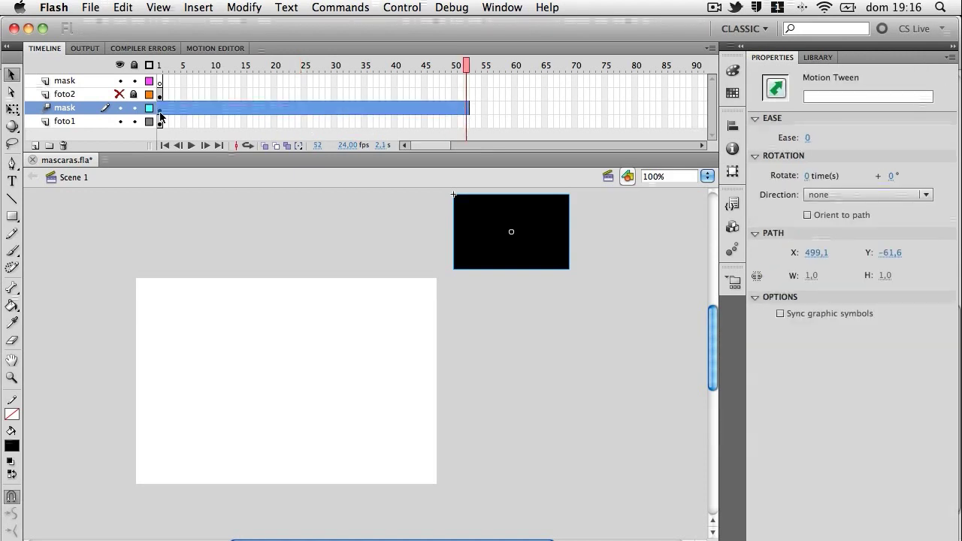
click(467, 122)
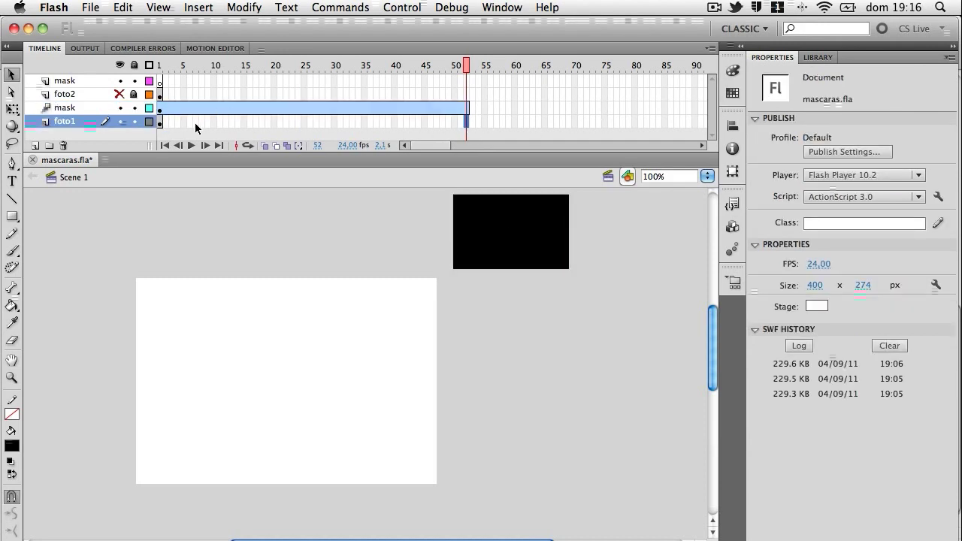
click(467, 122)
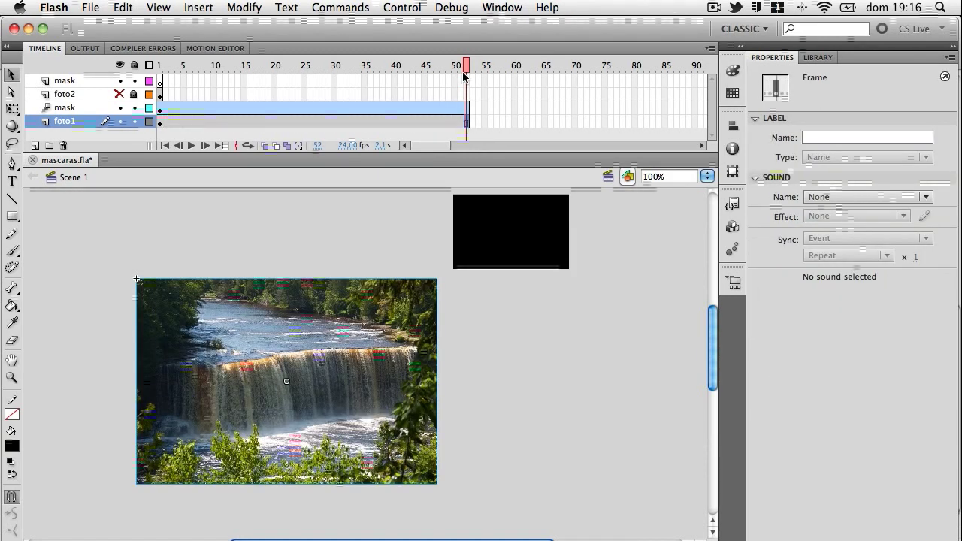
- At frame 17, move the rectangle to the photo's centre and enlarge it to about 462 by 298 px, covering the photo
drag(465, 66, 255, 73)
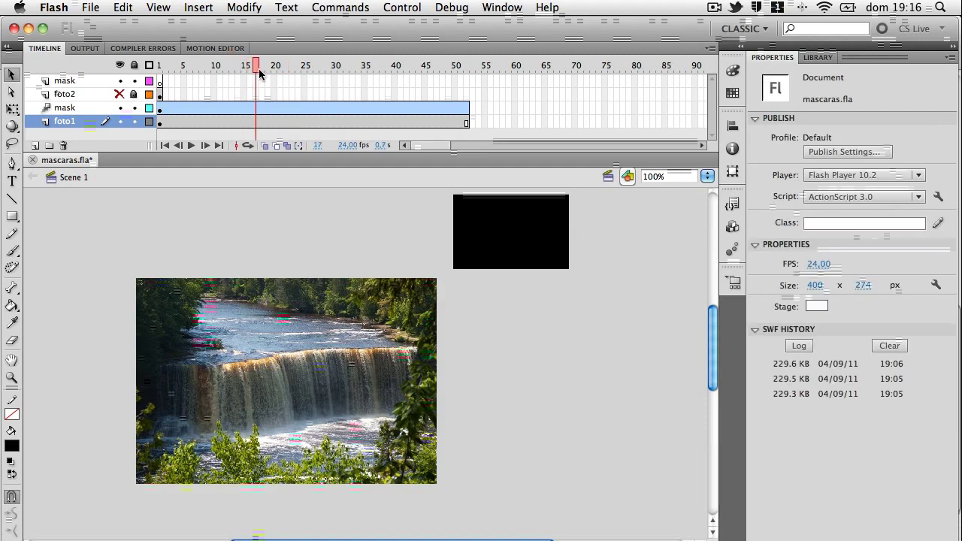
click(515, 221)
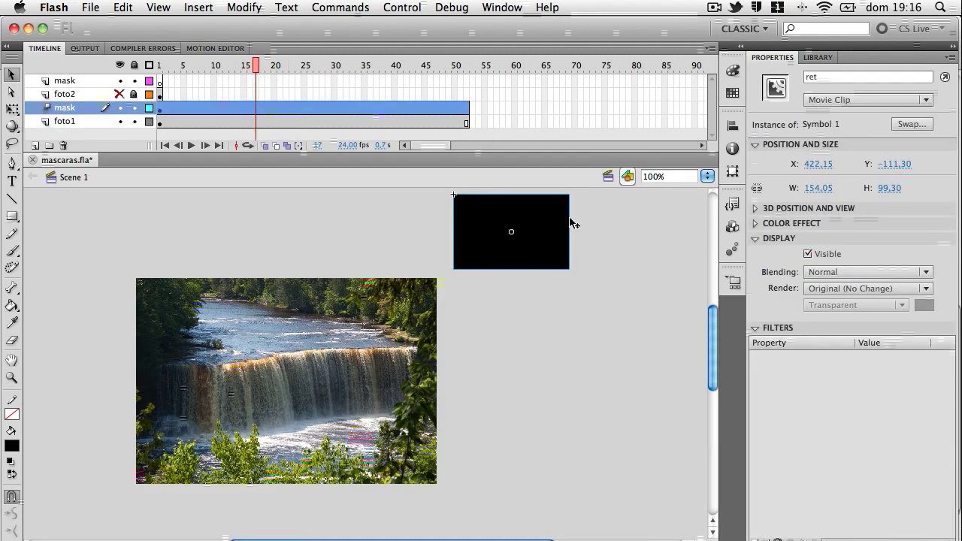
drag(554, 223, 330, 377)
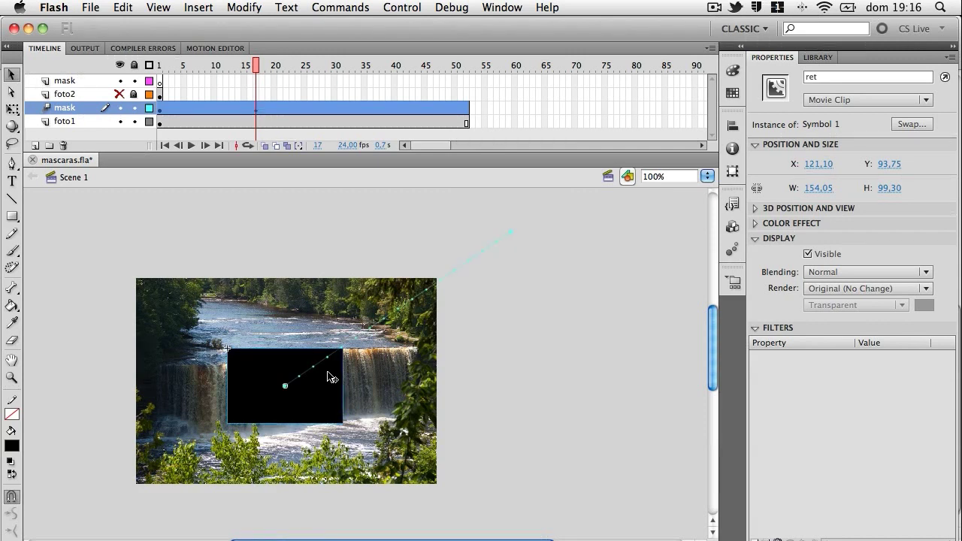
click(12, 109)
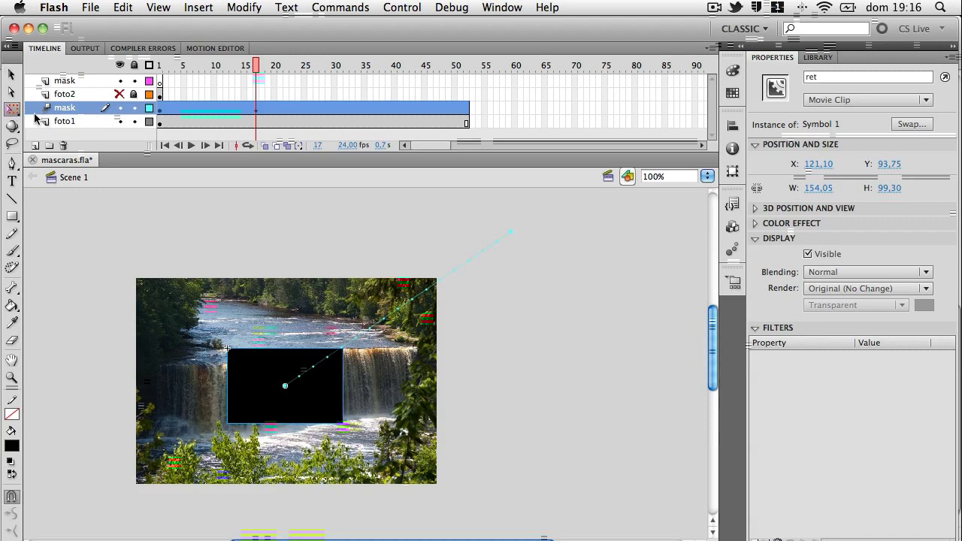
drag(344, 350, 461, 234)
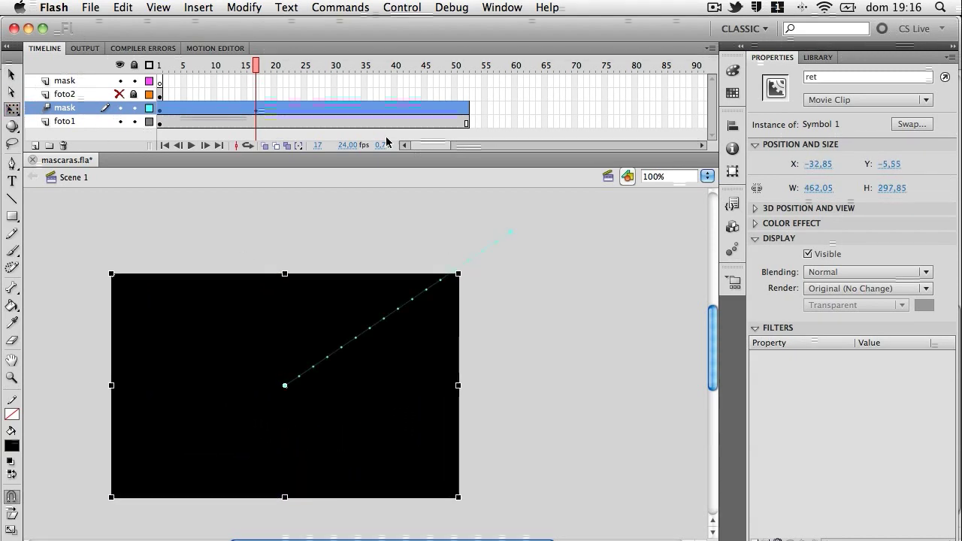
drag(257, 65, 314, 96)
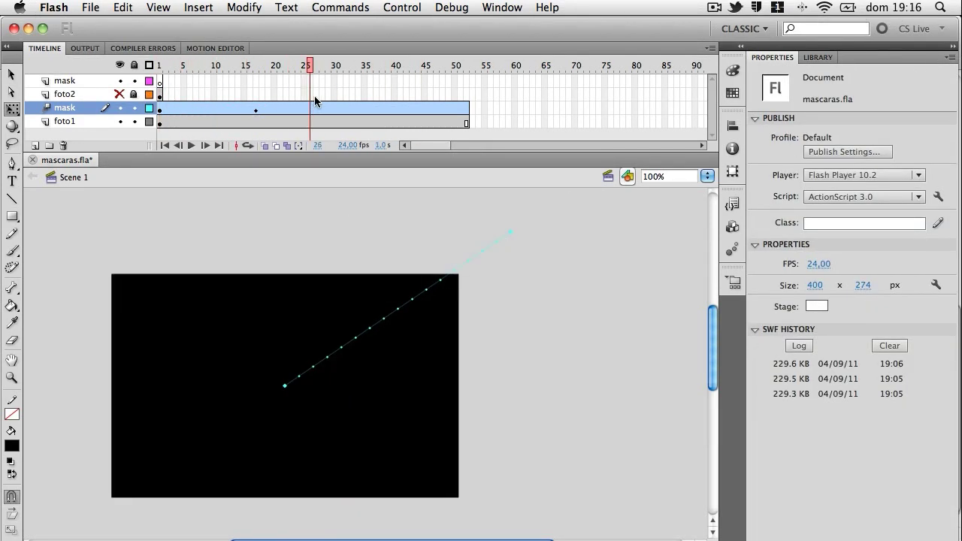
click(314, 108)
click(11, 76)
drag(284, 70, 257, 70)
click(423, 294)
click(435, 370)
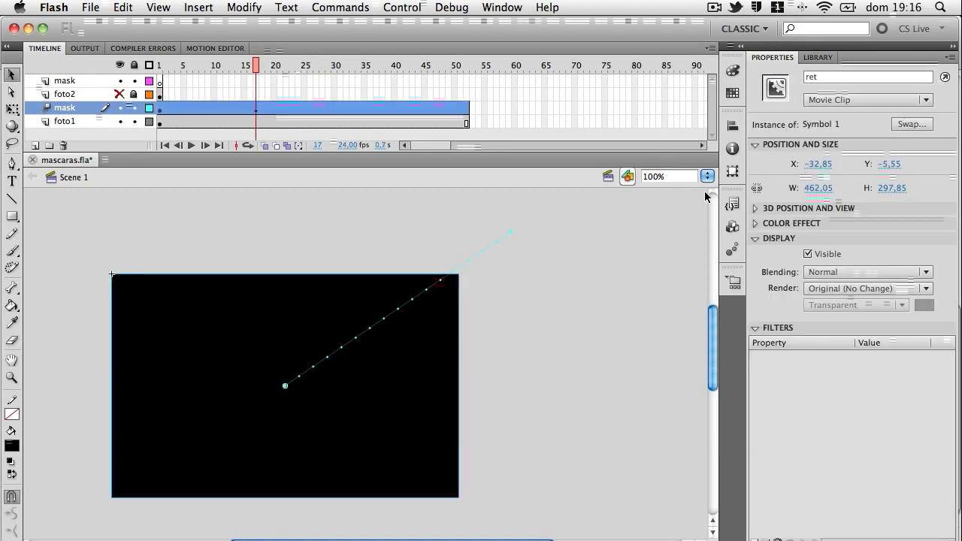
click(732, 172)
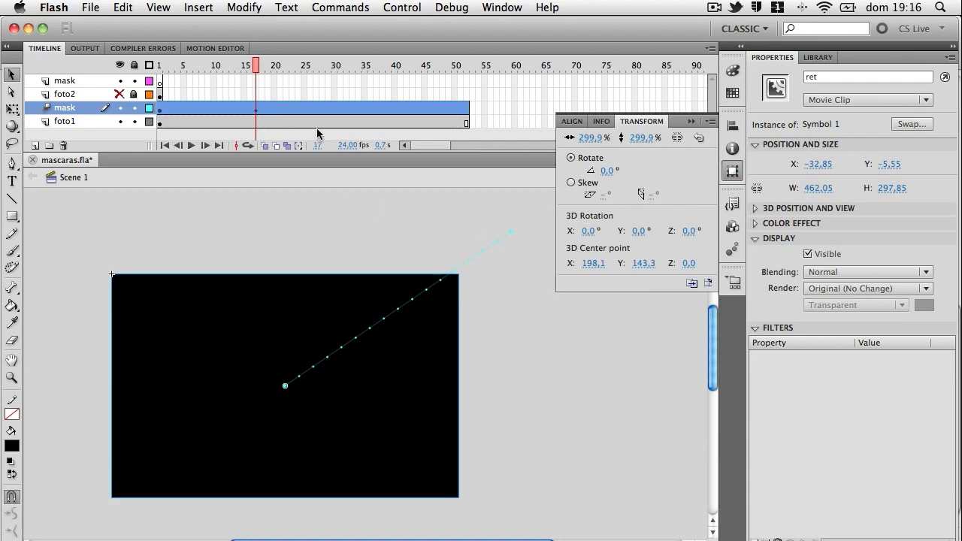
mouse_move(258, 79)
mouse_down()
mouse_move(256, 72)
mouse_move(157, 92)
mouse_move(263, 93)
mouse_move(256, 66)
mouse_up()
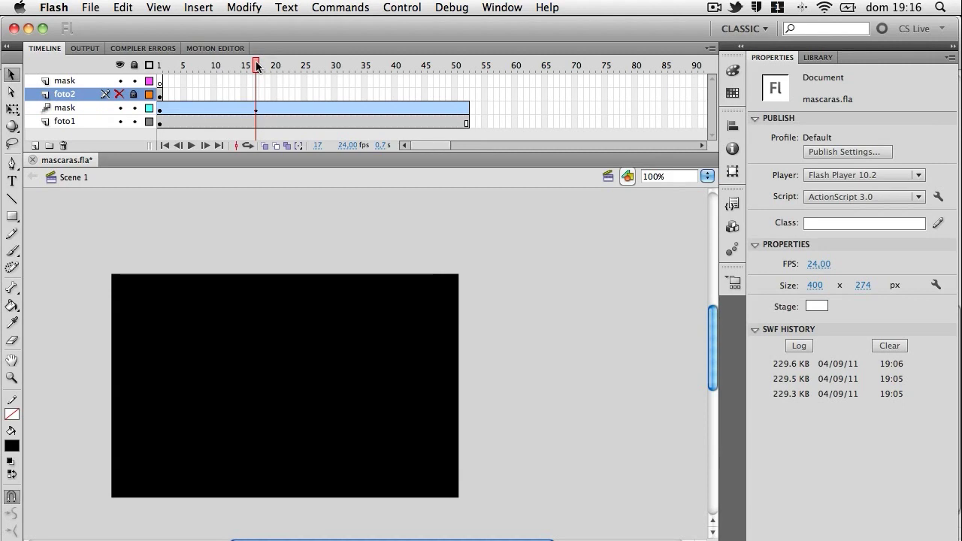
- Apply a vertical skew of 180° to the enlarged rectangle at frame 17 with the Transform options
click(380, 399)
click(733, 171)
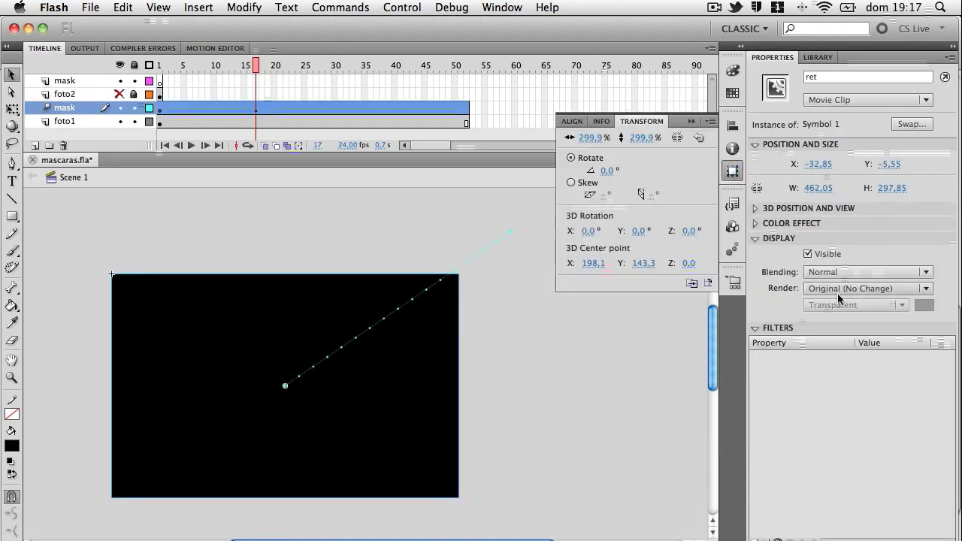
click(571, 183)
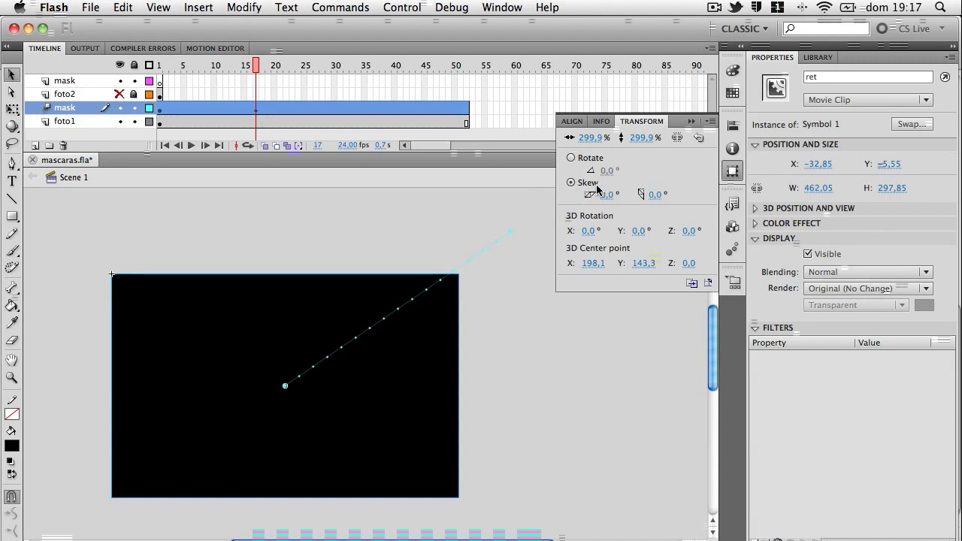
click(655, 195)
text(180)
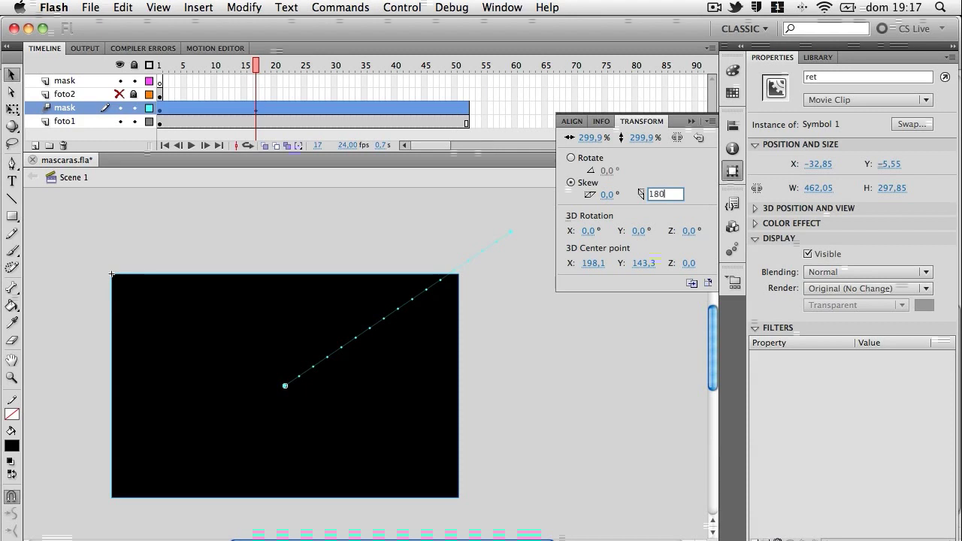
key(Return)
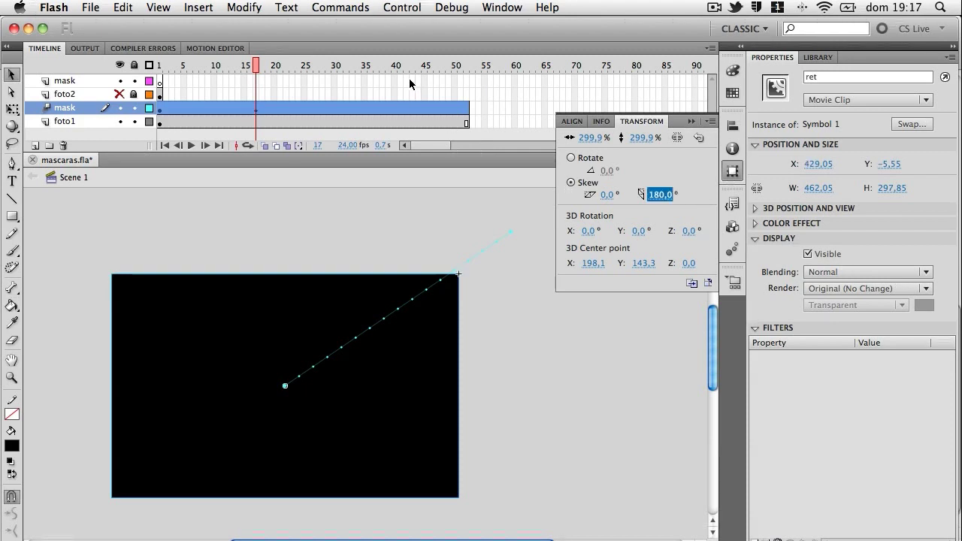
- At frame 1, move the small rectangle onto the photo's centre, at about X 117, Y 92
drag(257, 63, 159, 85)
click(161, 107)
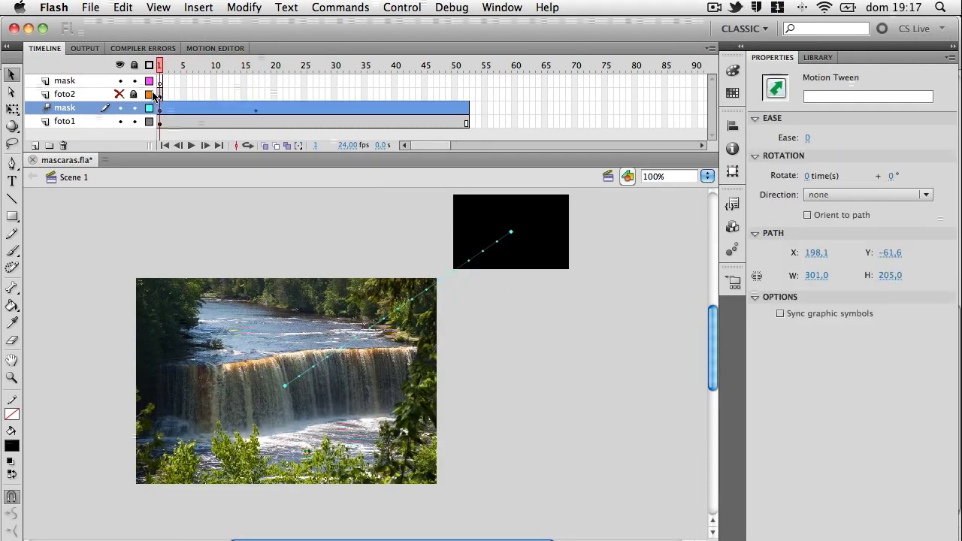
drag(540, 224, 310, 377)
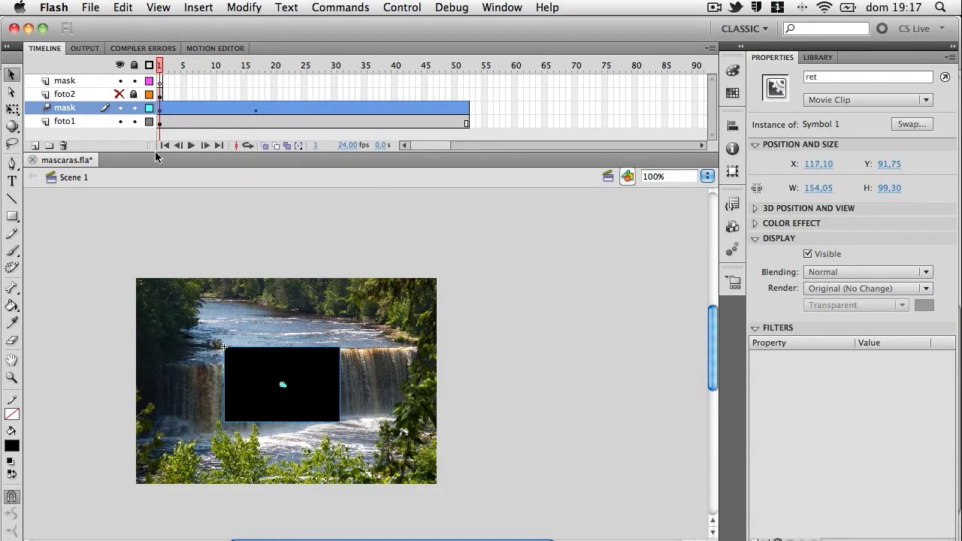
- At frame 1, move the small rectangle off the photo, beyond its upper-right corner, to about X 421, Y -104
drag(160, 71, 109, 81)
click(218, 108)
drag(315, 386, 544, 238)
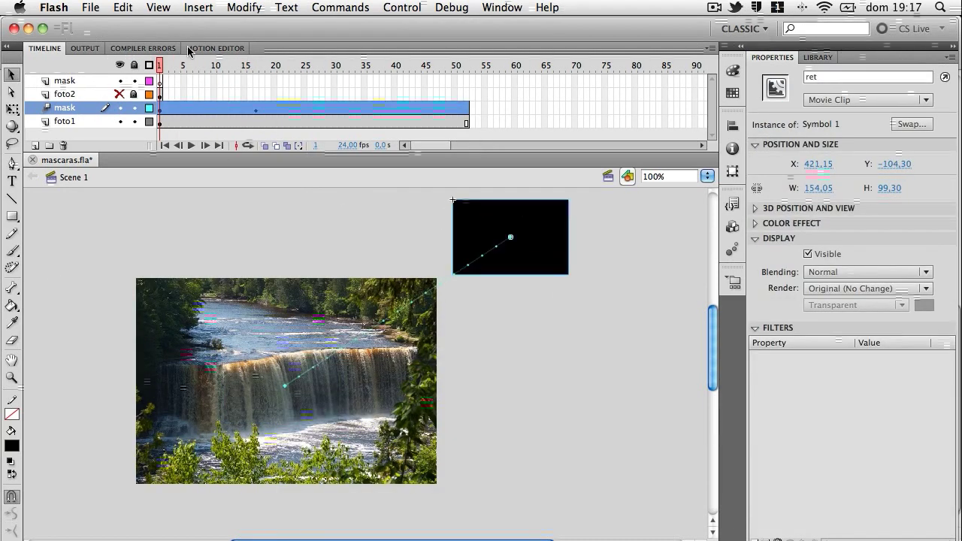
- Add a Blur filter to the rectangle at frame 1 with Blur X 200 px and Blur Y 0 px
drag(160, 67, 154, 93)
click(535, 254)
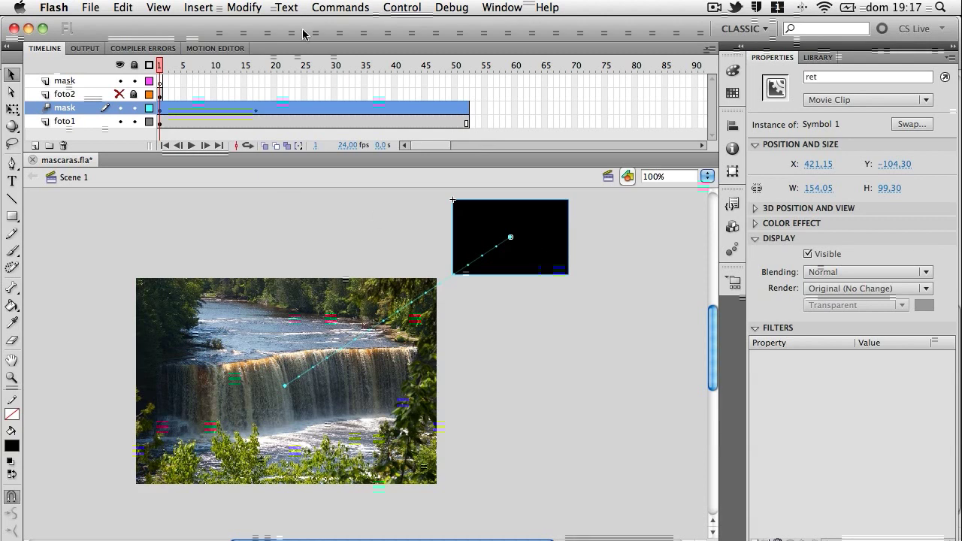
click(758, 539)
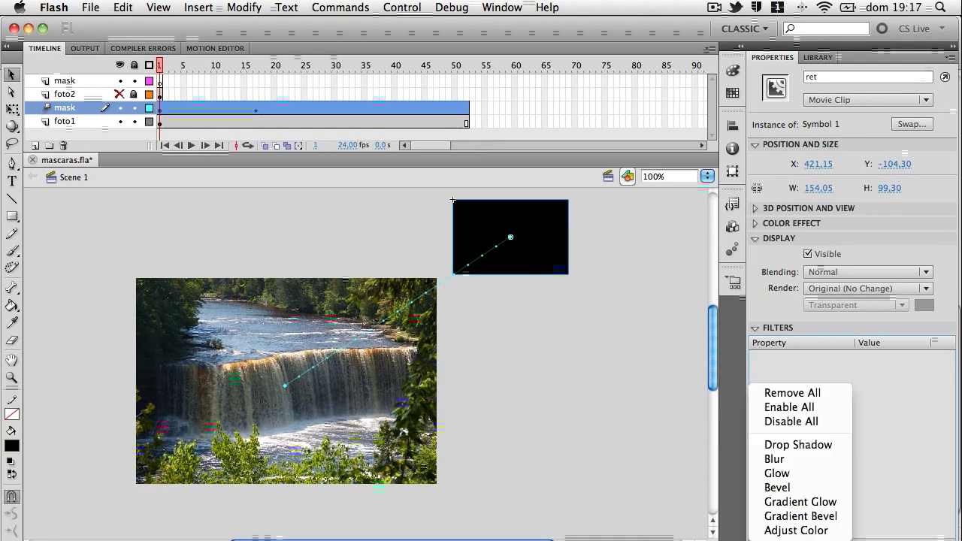
click(783, 460)
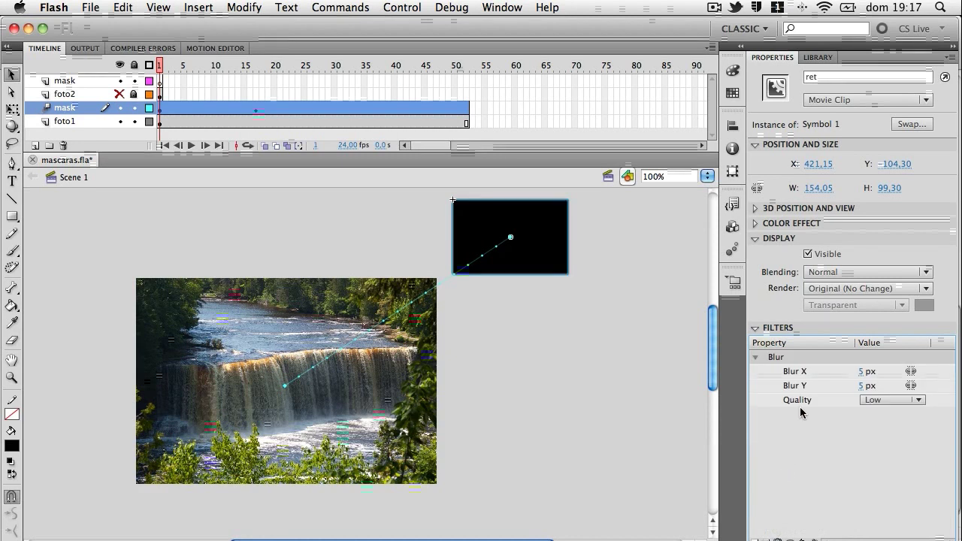
click(870, 372)
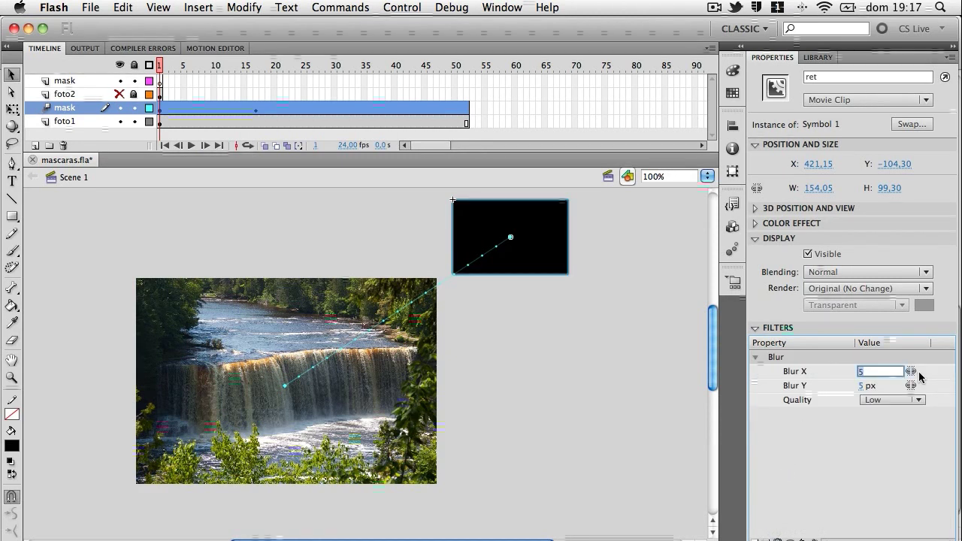
key(Return)
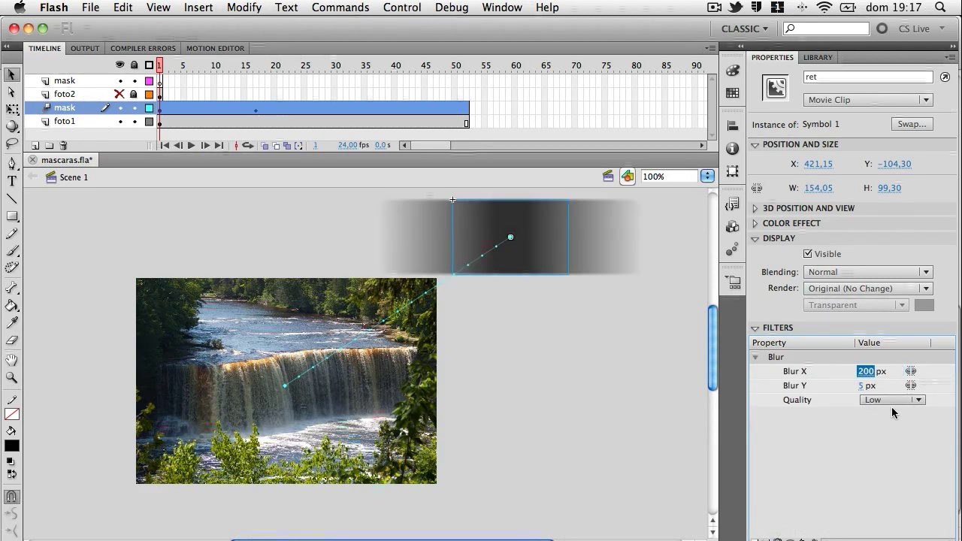
click(864, 386)
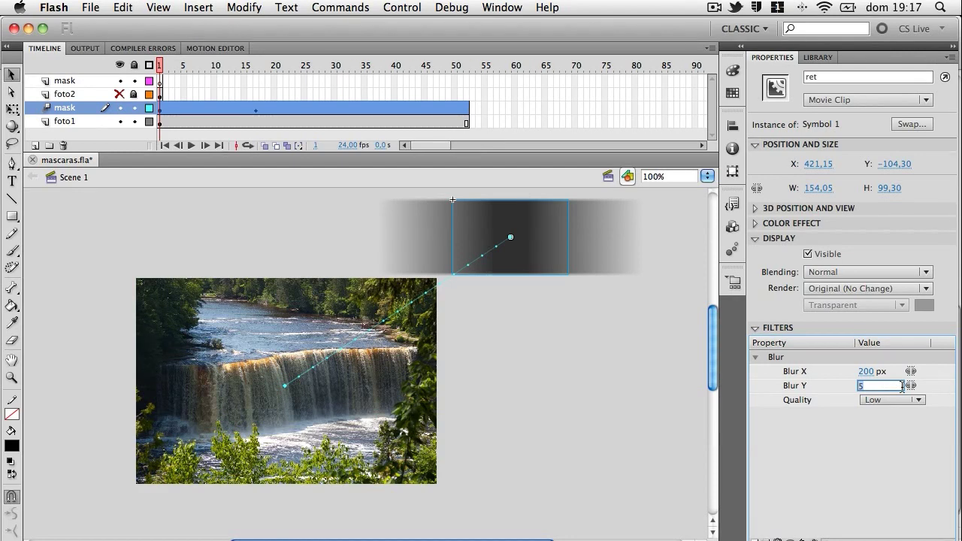
key(Return)
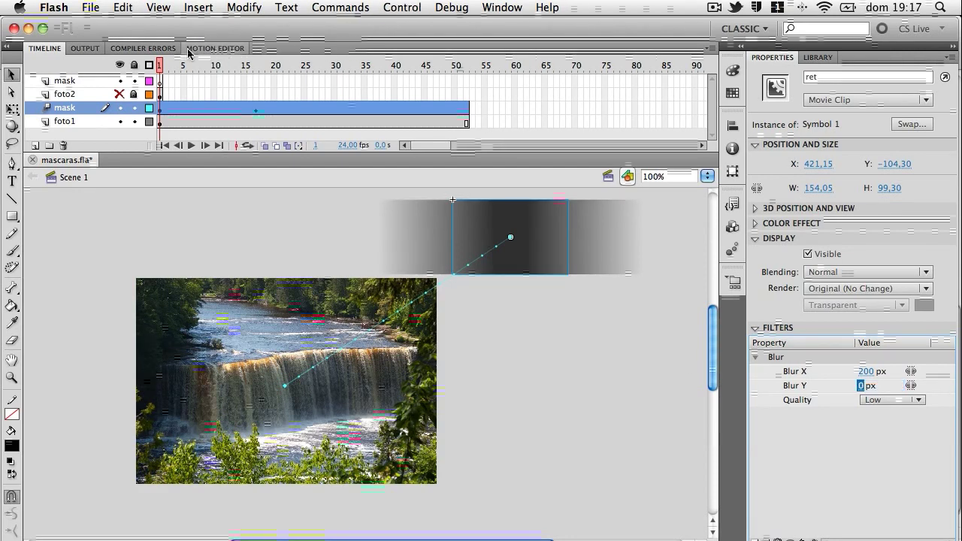
- At frame 29, set the enlarged rectangle's Blur X to 0 px so the blur animates away
drag(160, 65, 256, 68)
click(424, 374)
click(400, 375)
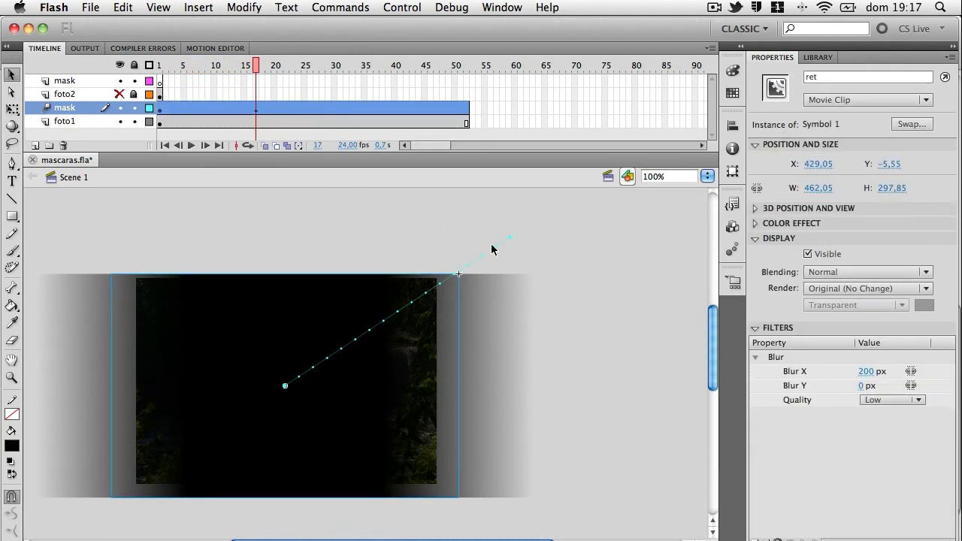
drag(262, 66, 327, 66)
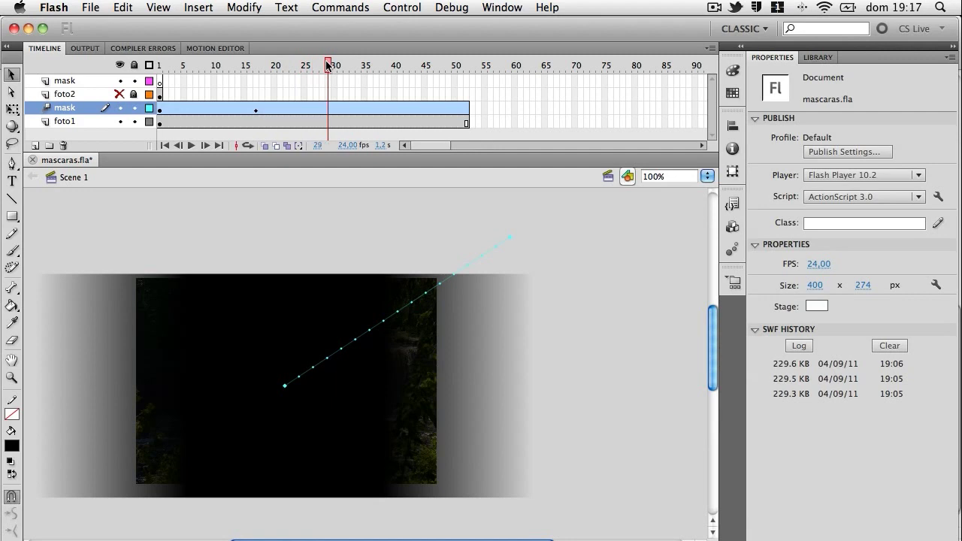
click(379, 323)
click(384, 353)
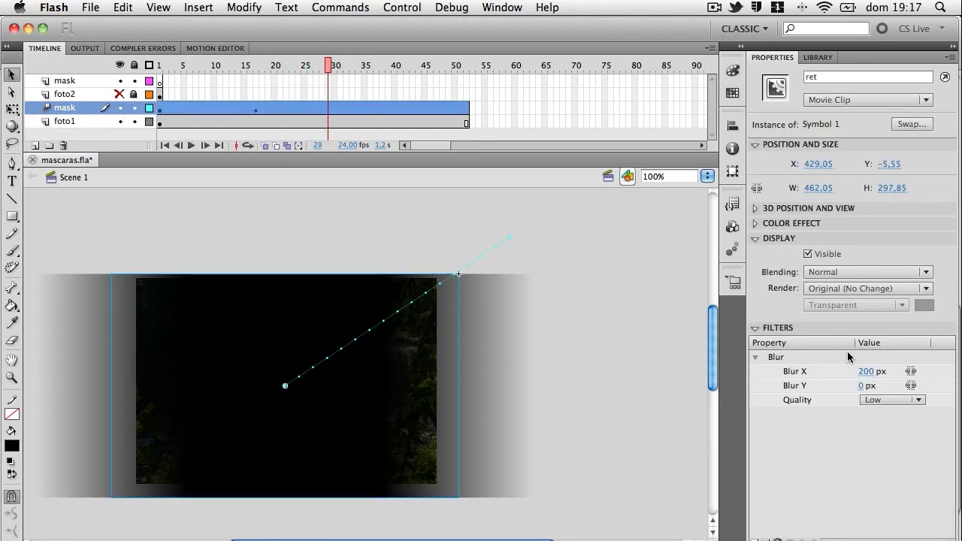
click(870, 372)
text(0)
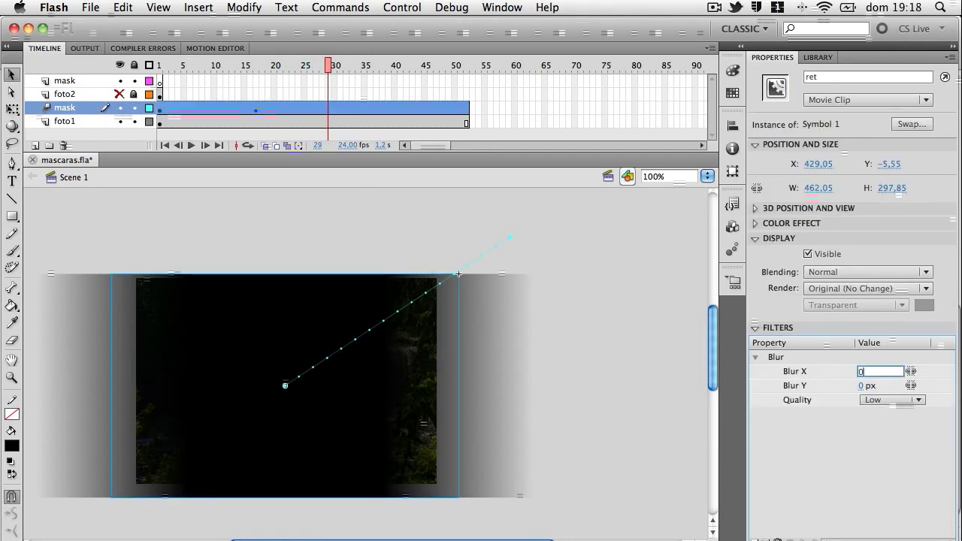
key(Return)
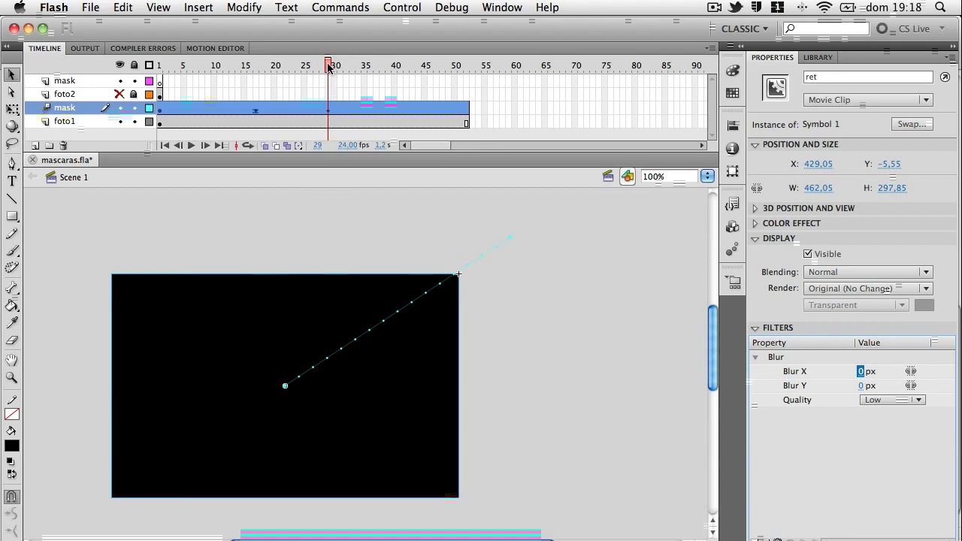
- Add a new layer above the uppermost mask layer and name it "acoes"
drag(329, 65, 463, 100)
click(464, 104)
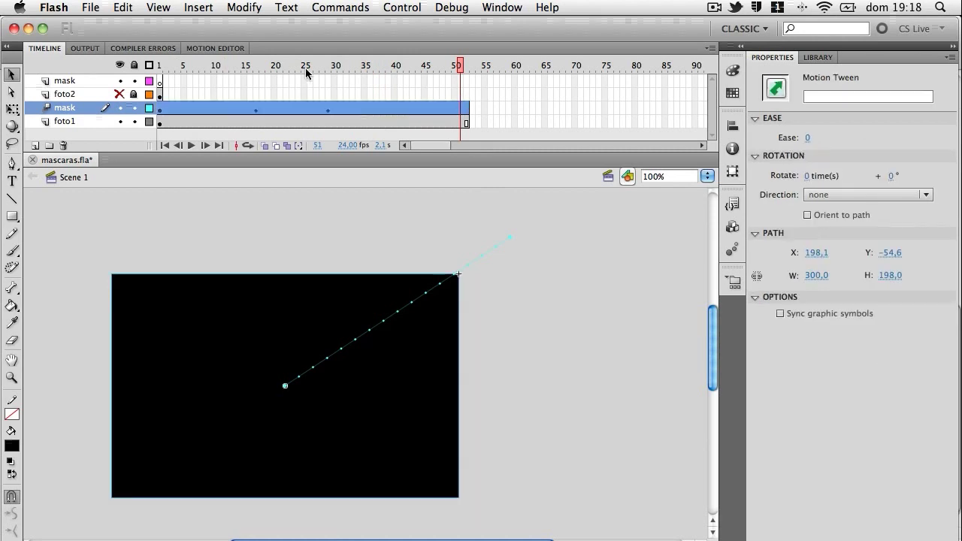
click(62, 86)
click(34, 146)
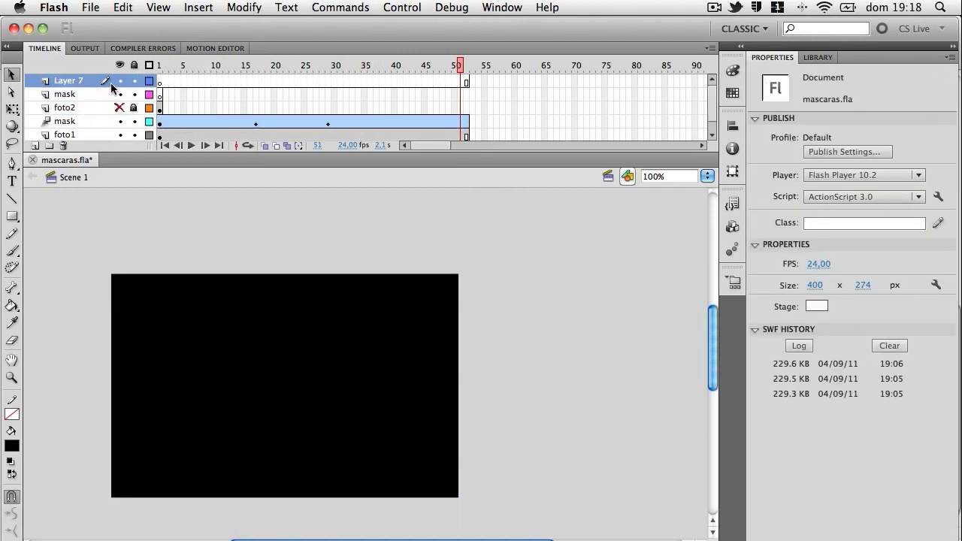
double_click(68, 80)
text(acoes)
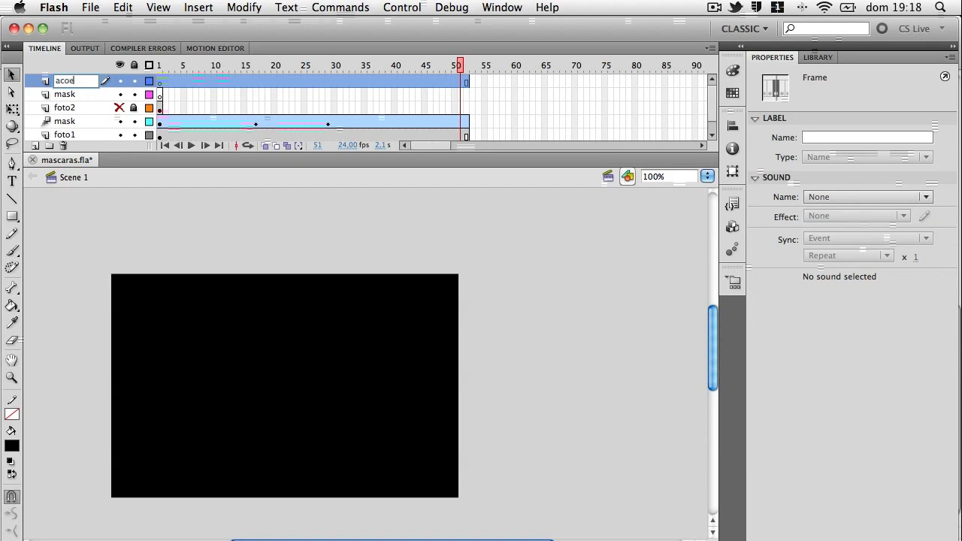
key(Return)
- Set the rectangle's render option to Cache as Bitmap at frame 1 and check the setting along the tween
click(162, 82)
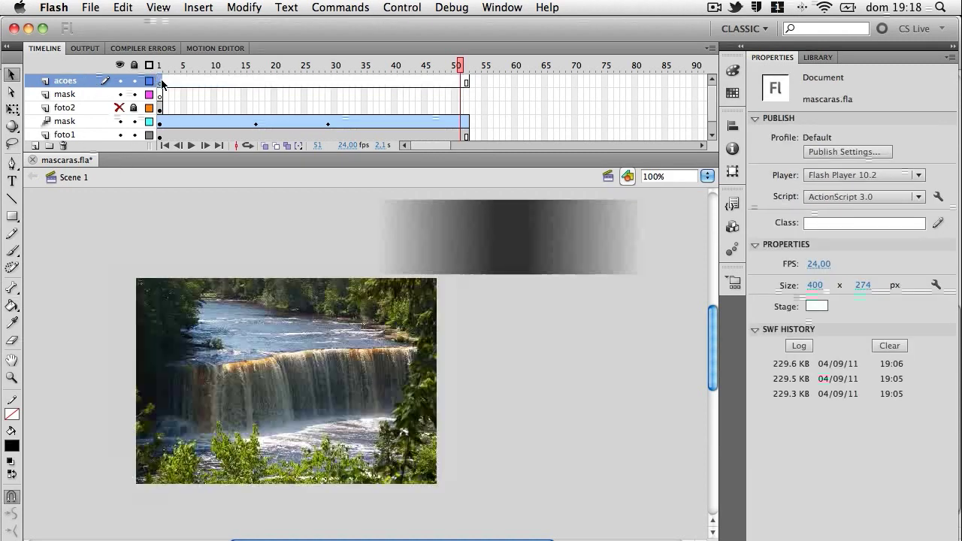
mouse_move(618, 155)
mouse_down()
mouse_move(617, 172)
mouse_move(619, 150)
mouse_up()
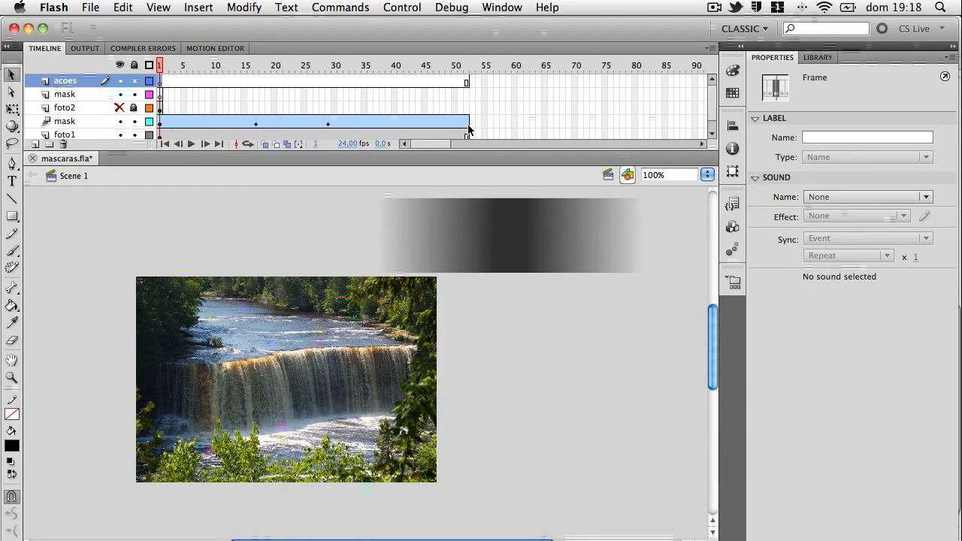
click(500, 248)
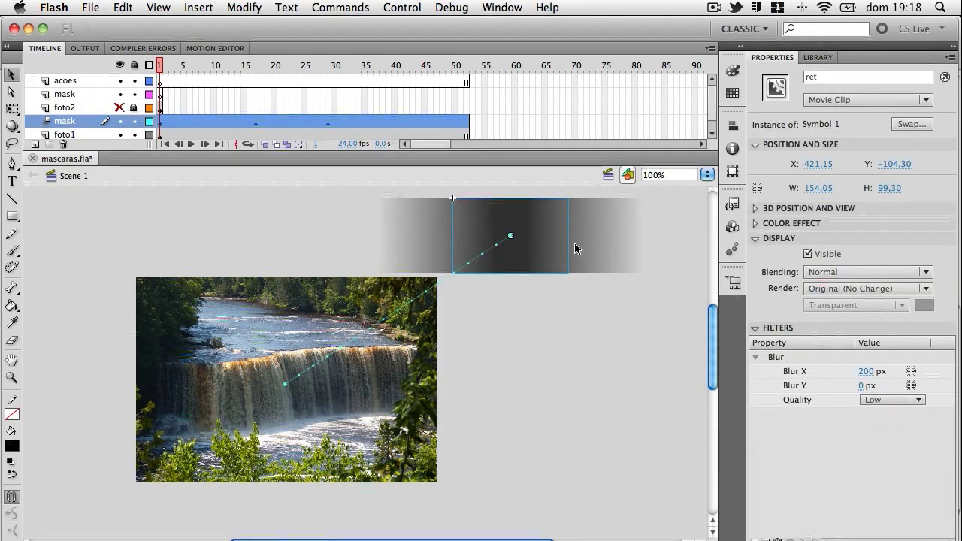
click(927, 289)
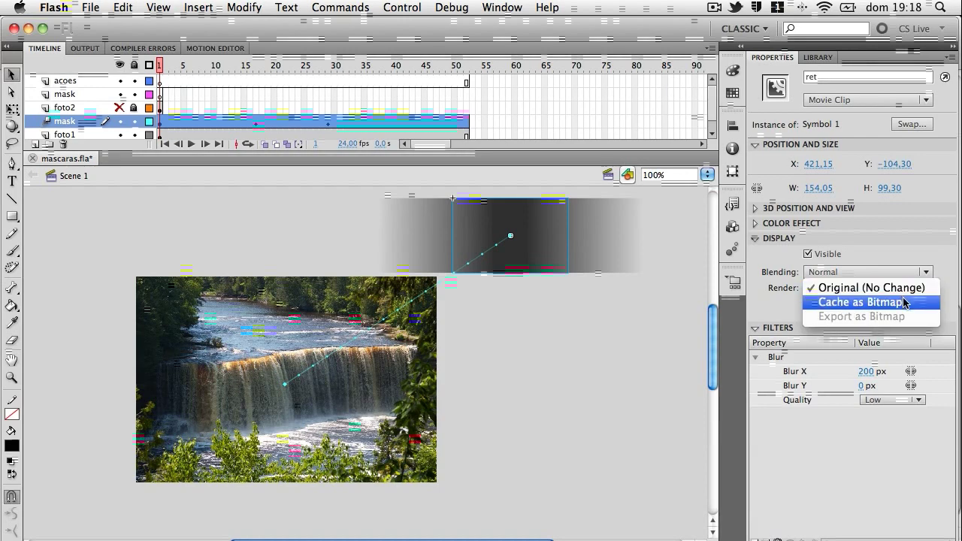
click(905, 302)
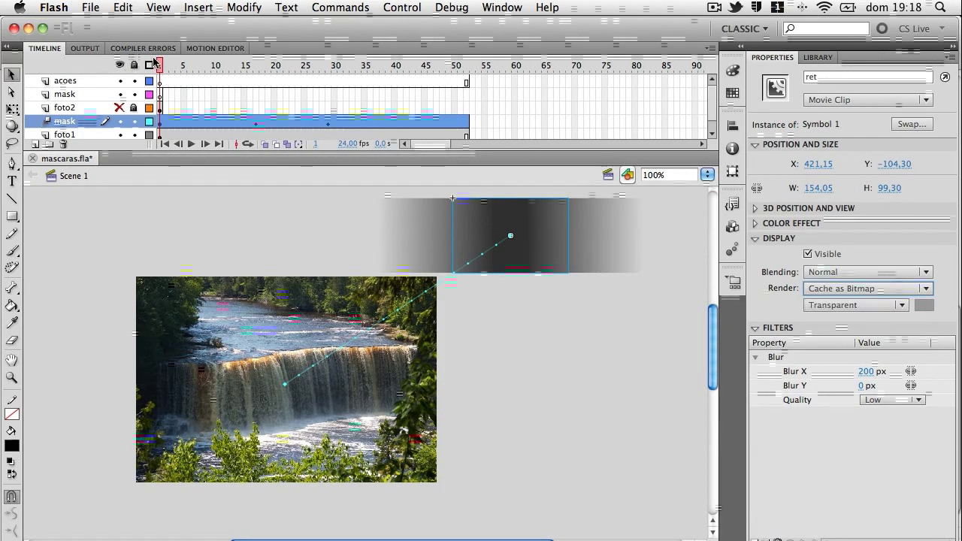
mouse_move(160, 64)
mouse_down()
mouse_move(368, 71)
mouse_move(160, 66)
mouse_up()
click(162, 121)
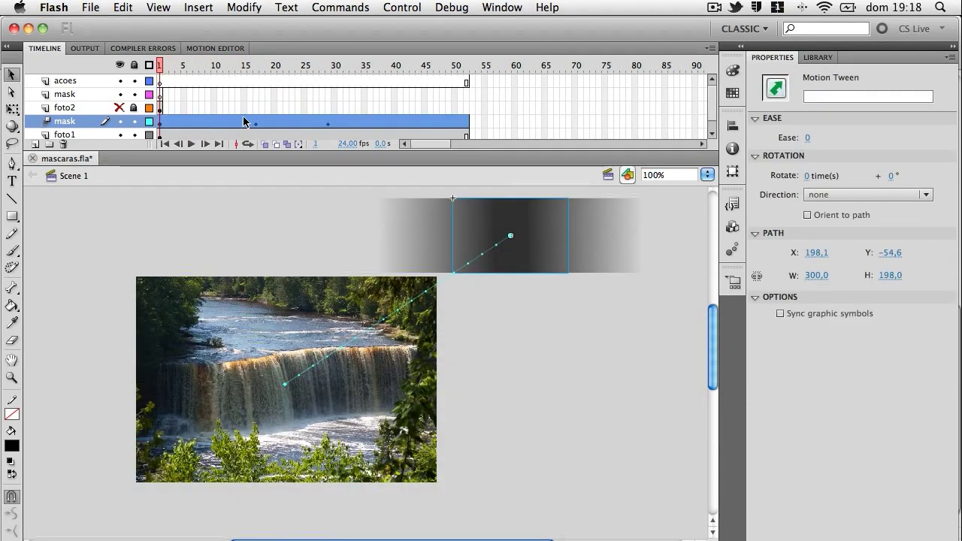
click(553, 232)
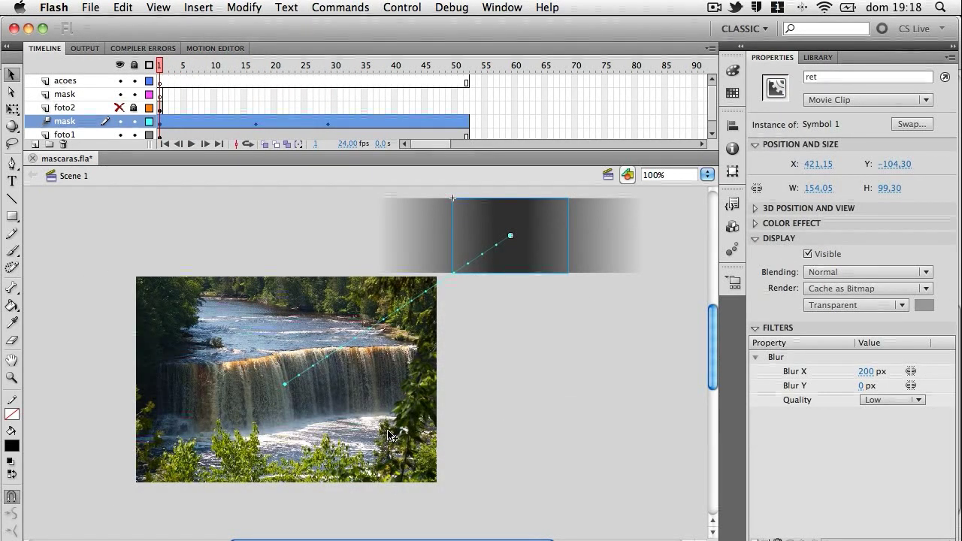
mouse_move(191, 65)
mouse_down()
mouse_move(336, 65)
mouse_move(195, 64)
mouse_up()
click(217, 123)
- Set the waterfall photo's render option to Cache as Bitmap and play the animation from frame 1
click(264, 343)
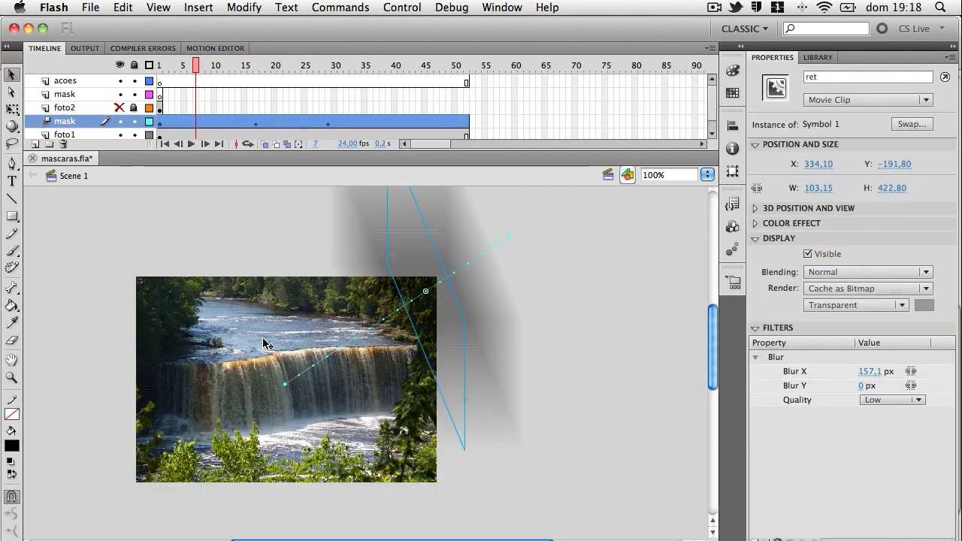
click(901, 288)
click(885, 304)
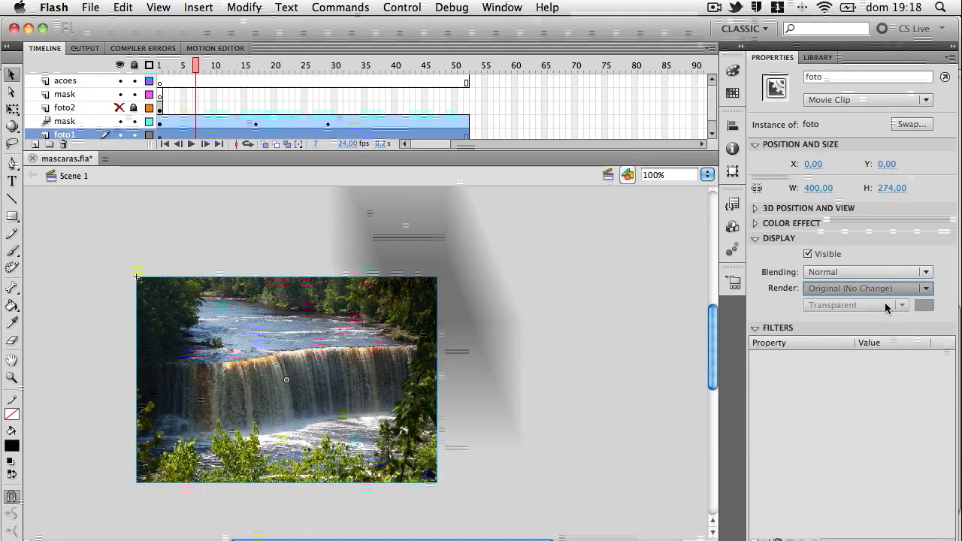
drag(196, 65, 140, 80)
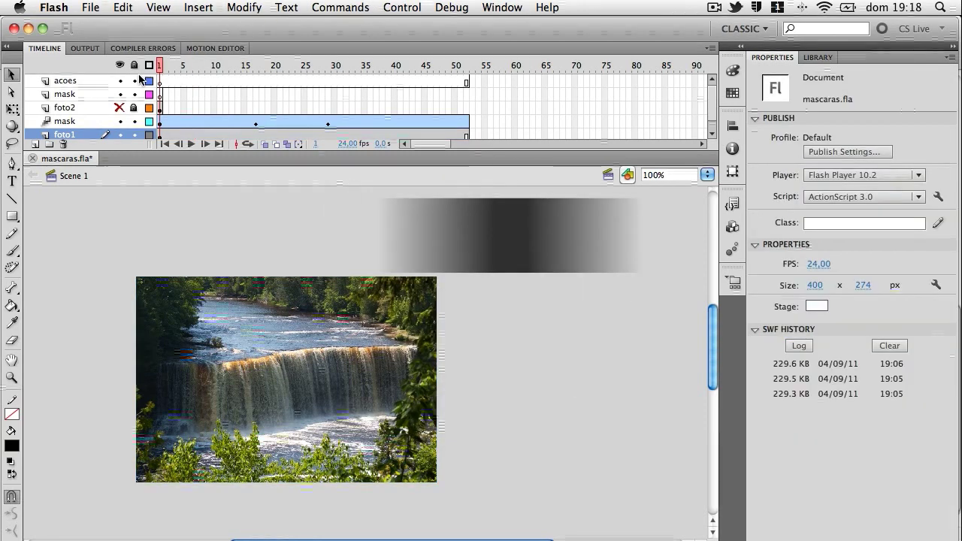
key(Return)
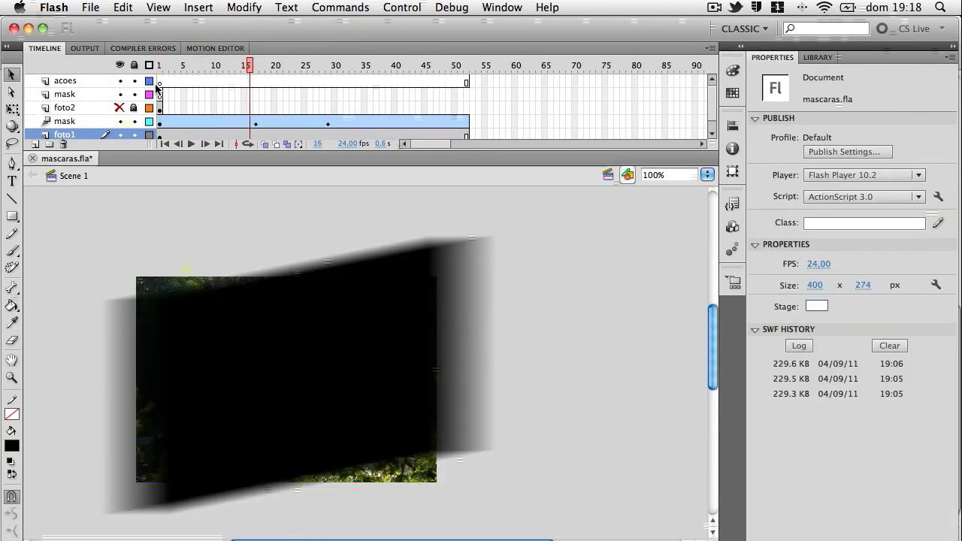
- Write the script "foto.mask = ret;" on frame 1 of the acoes layer, checking the instance names in the target path list
click(160, 82)
click(502, 7)
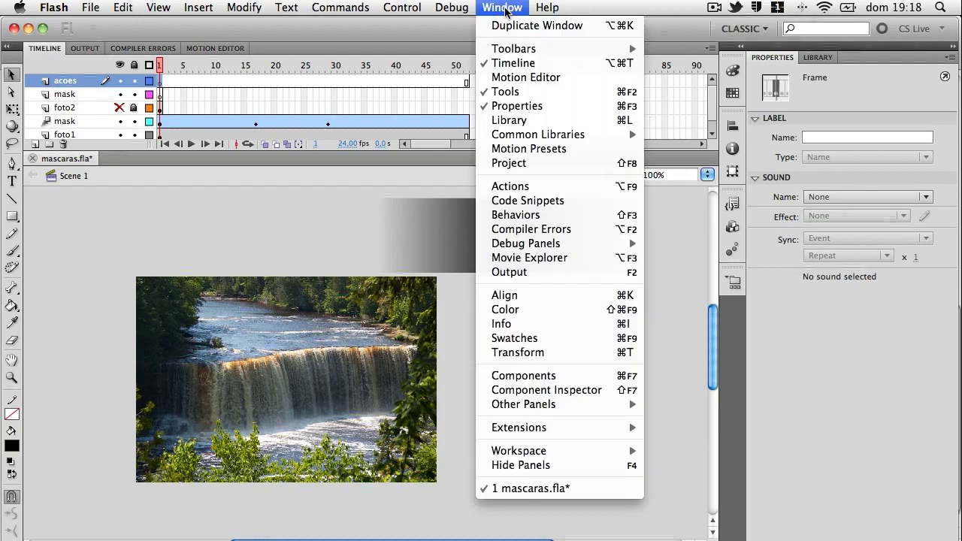
click(520, 186)
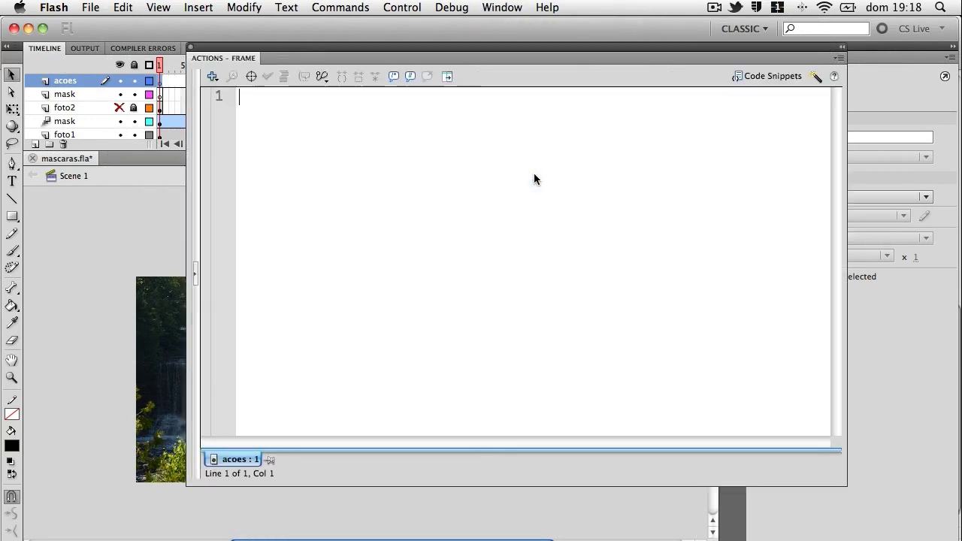
text(foto.mask = )
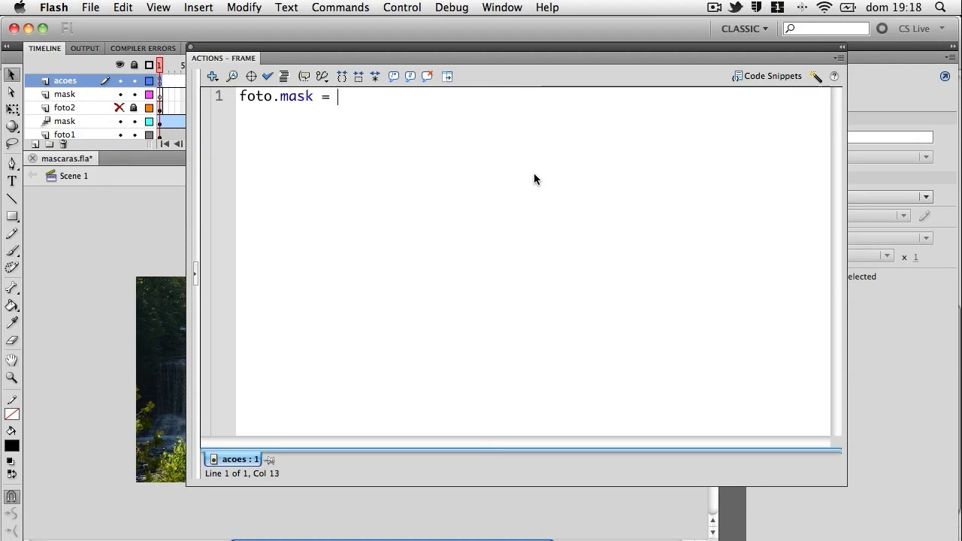
text(q)
click(251, 77)
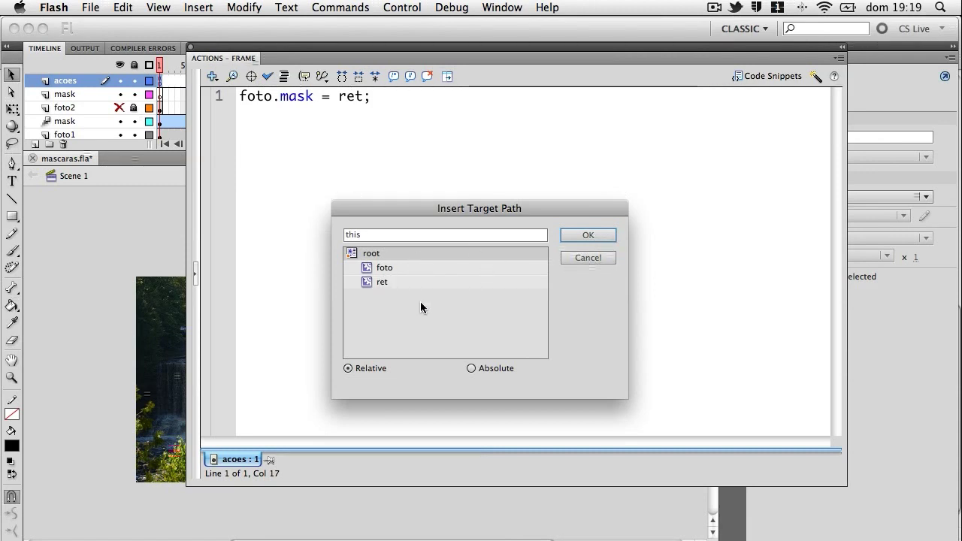
click(588, 257)
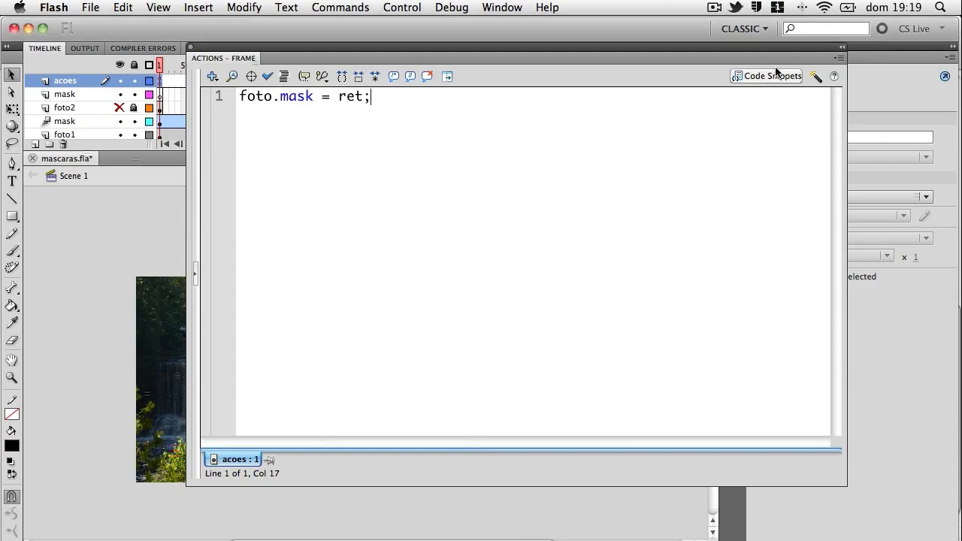
click(842, 48)
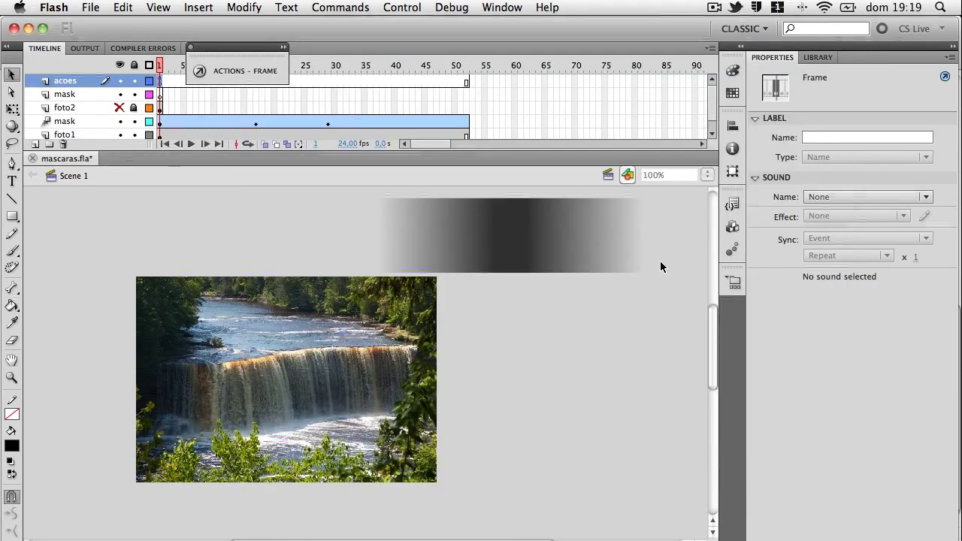
- Test the movie to check the blurred, animated mask on the photo, and close the preview
key(super+Return)
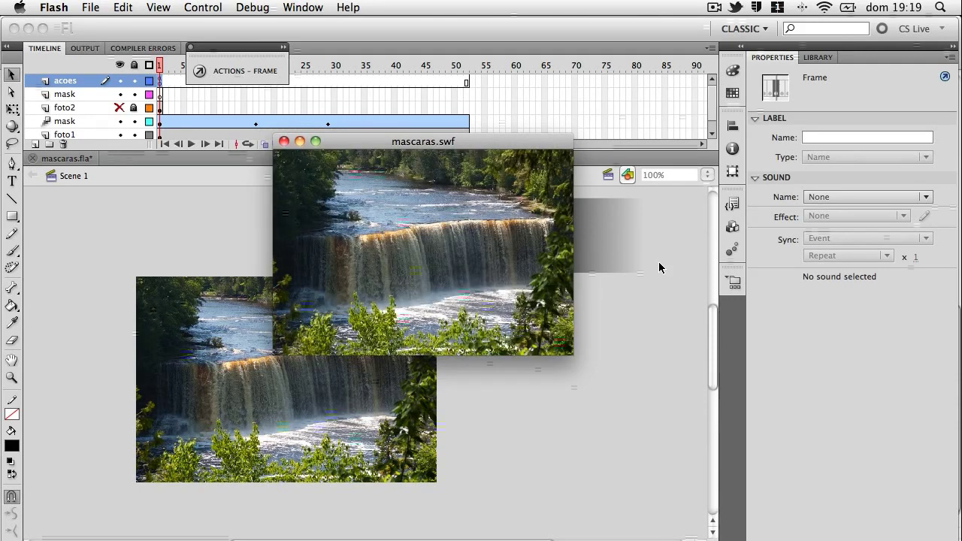
key(super+w)
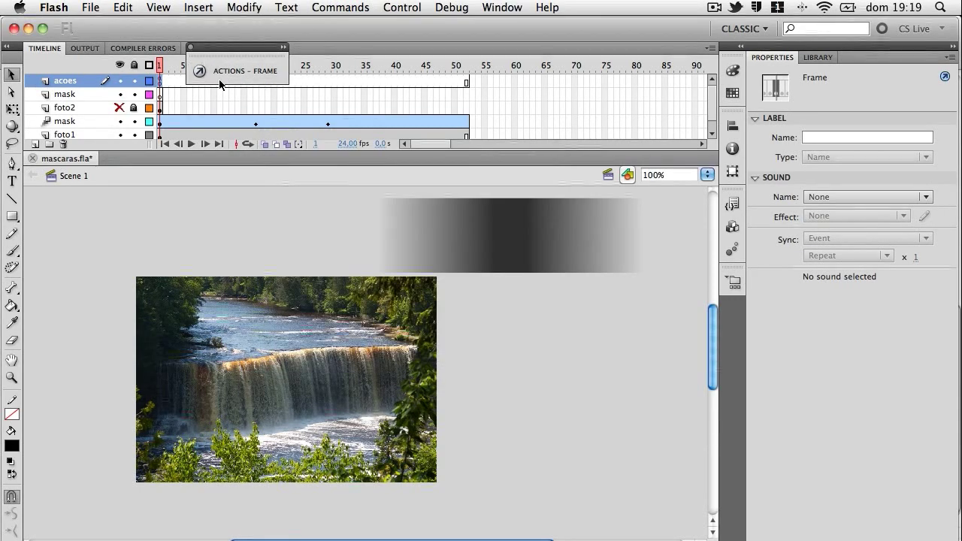
- Enlarge the timeline area and extend the lower mask layer's motion tween and the foto1 layer to frame 83
drag(472, 192, 472, 192)
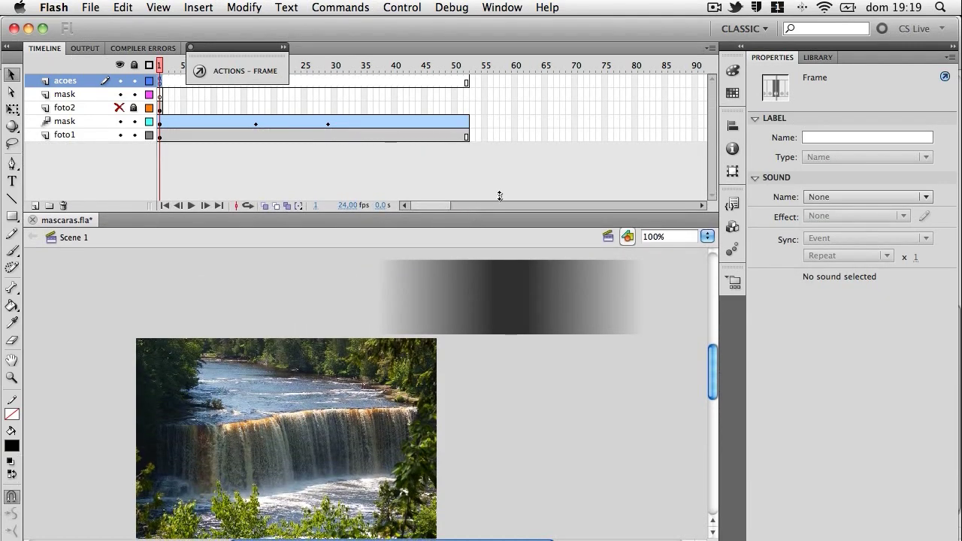
click(620, 122)
click(652, 122)
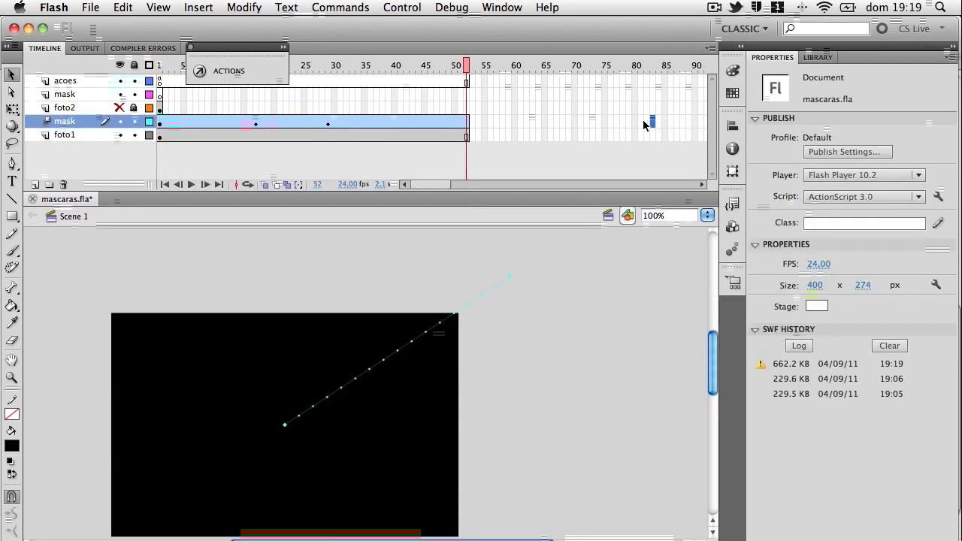
key(F5)
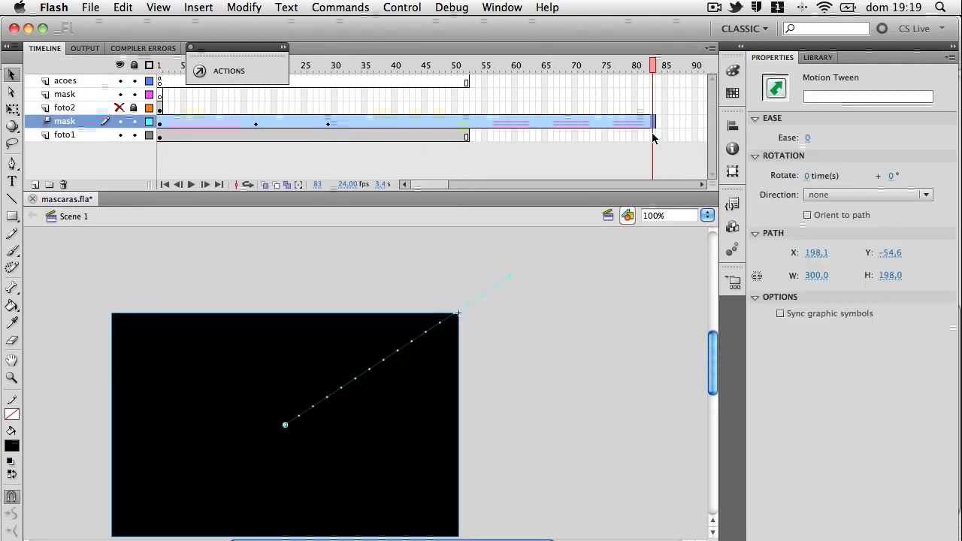
click(652, 136)
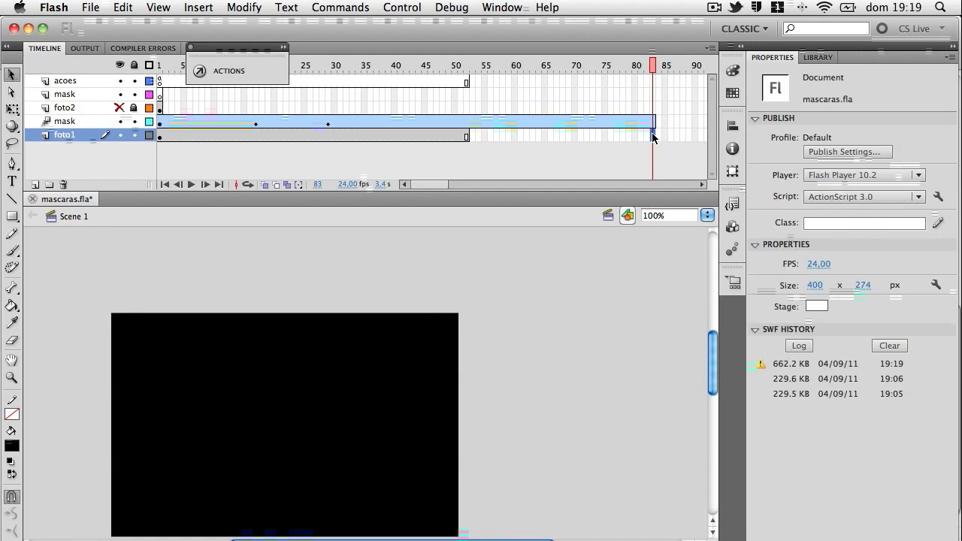
key(F5)
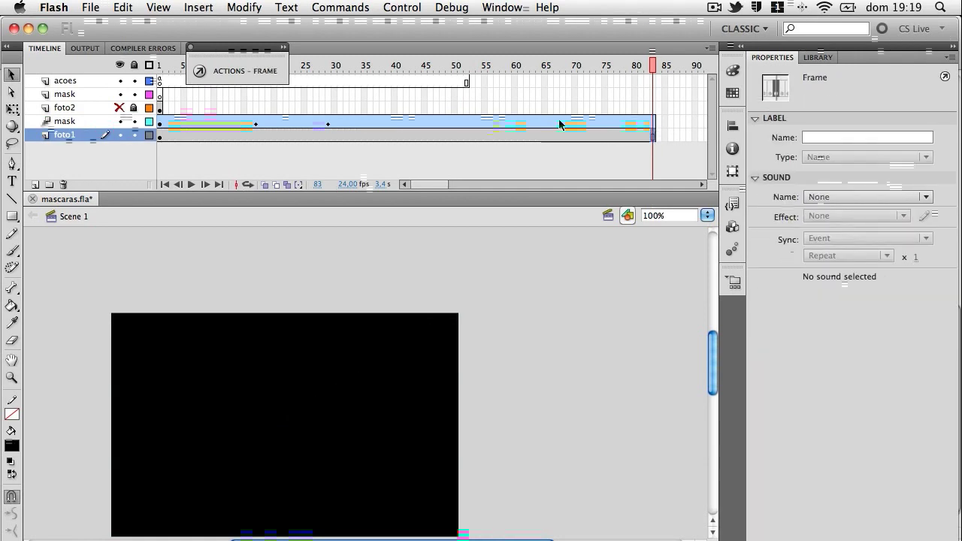
- Scrub the lower mask tween to frame 40, test the movie to check the full reveal, and close the preview
click(162, 125)
drag(159, 67, 395, 109)
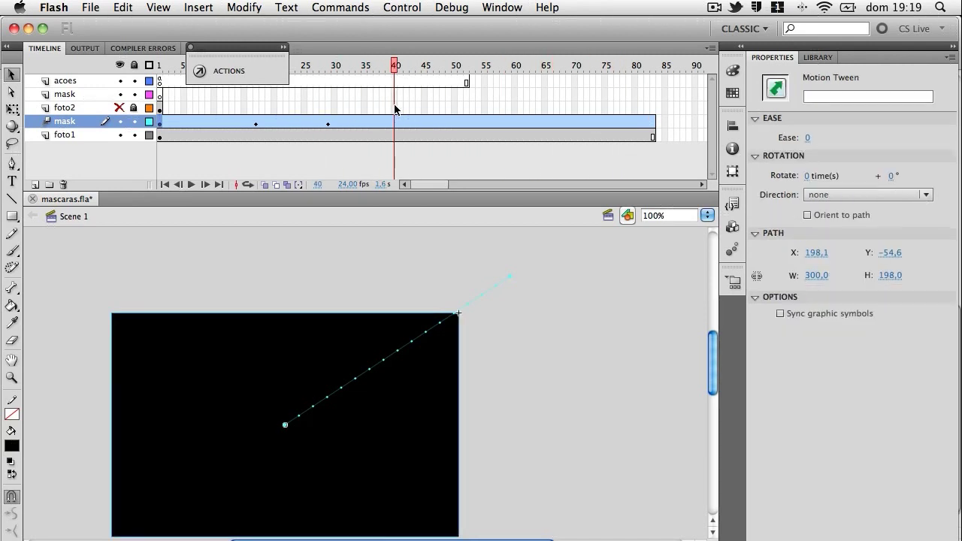
key(super+Return)
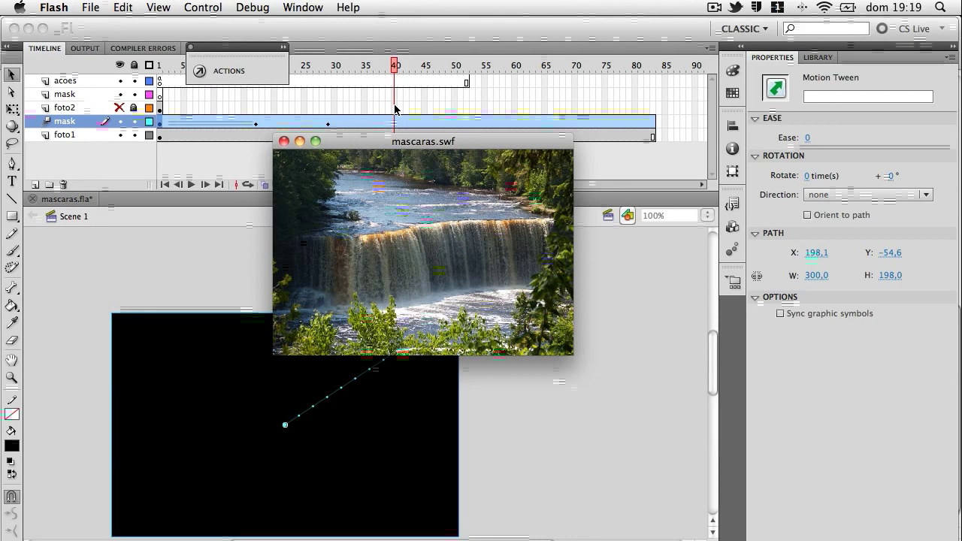
click(283, 142)
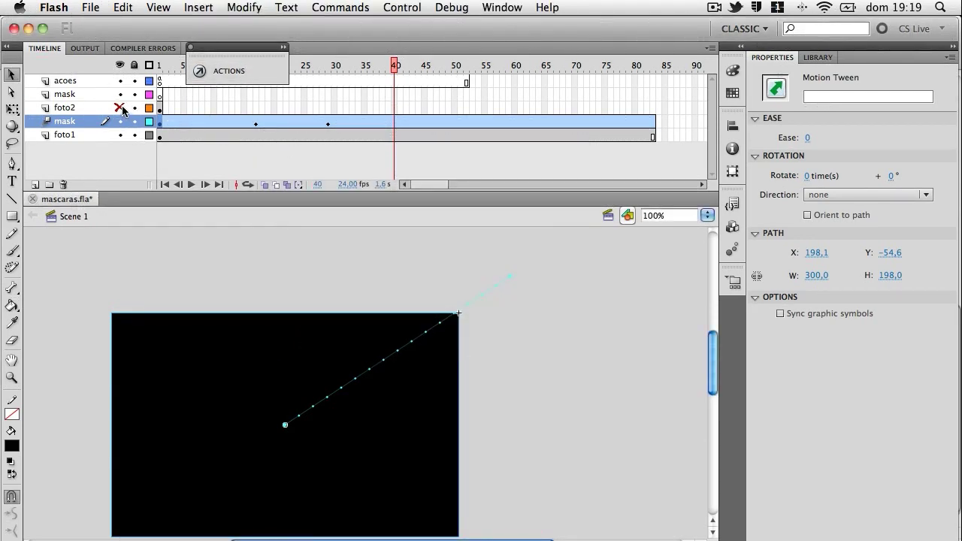
- Show and unlock foto2, move its duck photo keyframe to frame 84, and insert a keyframe there on the upper mask layer
click(162, 111)
drag(162, 113, 658, 111)
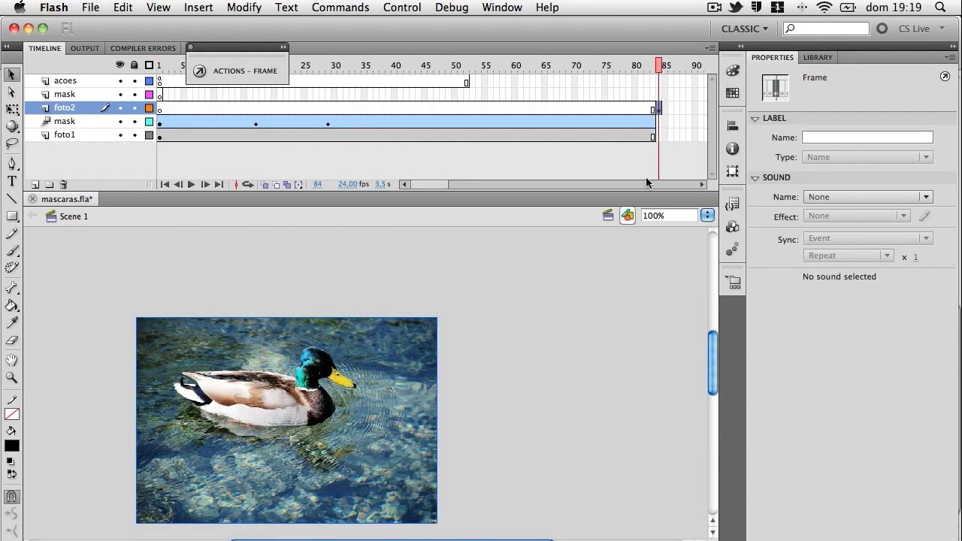
click(659, 95)
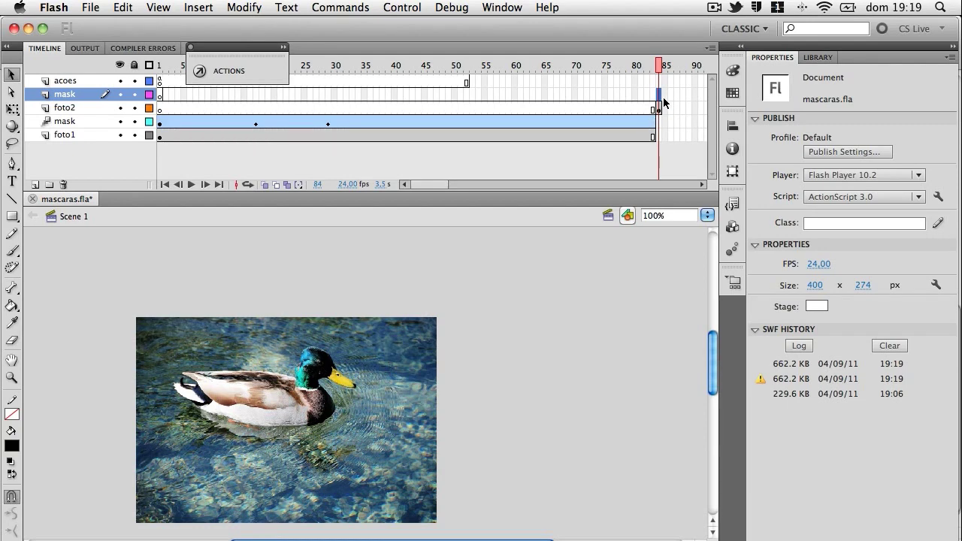
right_click(661, 98)
click(687, 189)
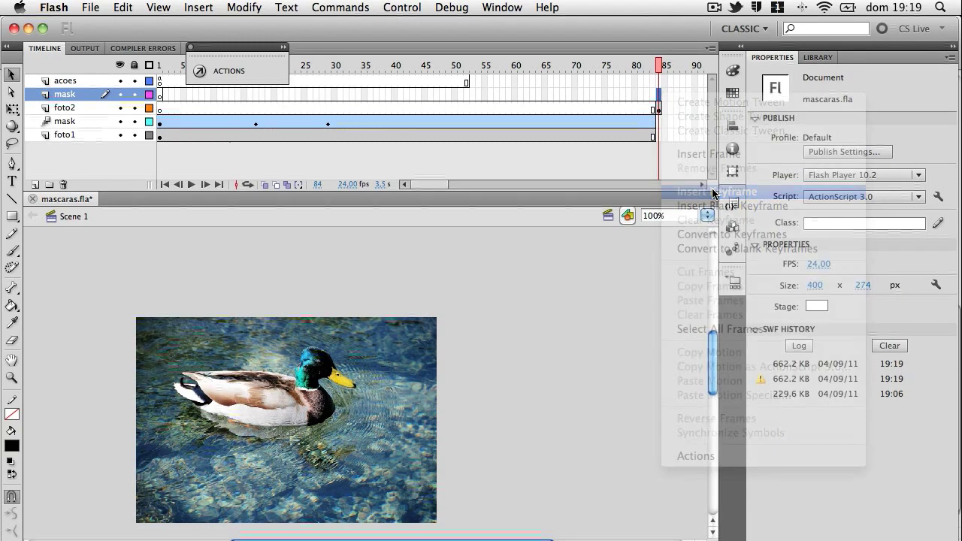
- Draw a black rectangle about 243 × 159 px beside the duck photo on the upper mask layer, and extend acoes to frame 84
click(12, 216)
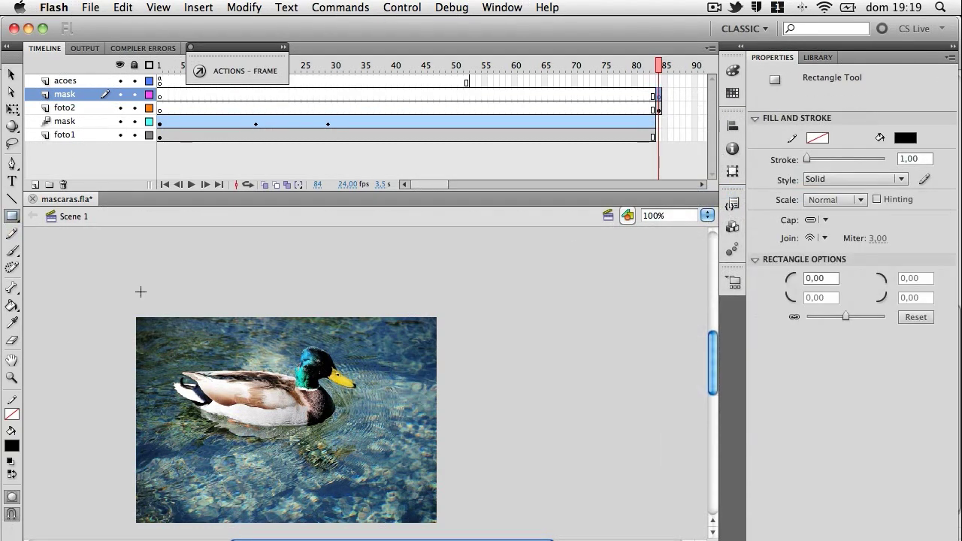
mouse_move(455, 254)
mouse_down()
mouse_move(603, 331)
mouse_move(641, 364)
mouse_move(638, 328)
mouse_move(638, 371)
mouse_up()
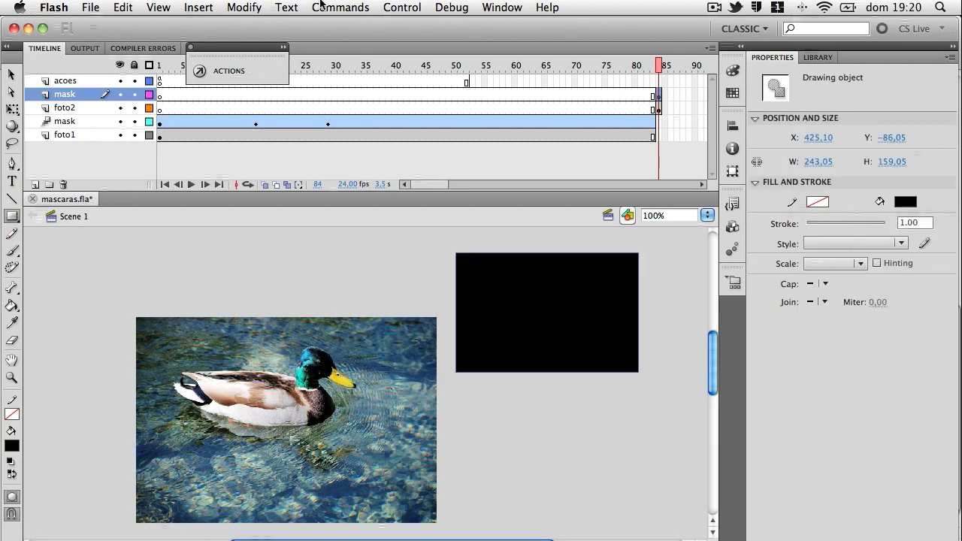
click(11, 74)
click(659, 80)
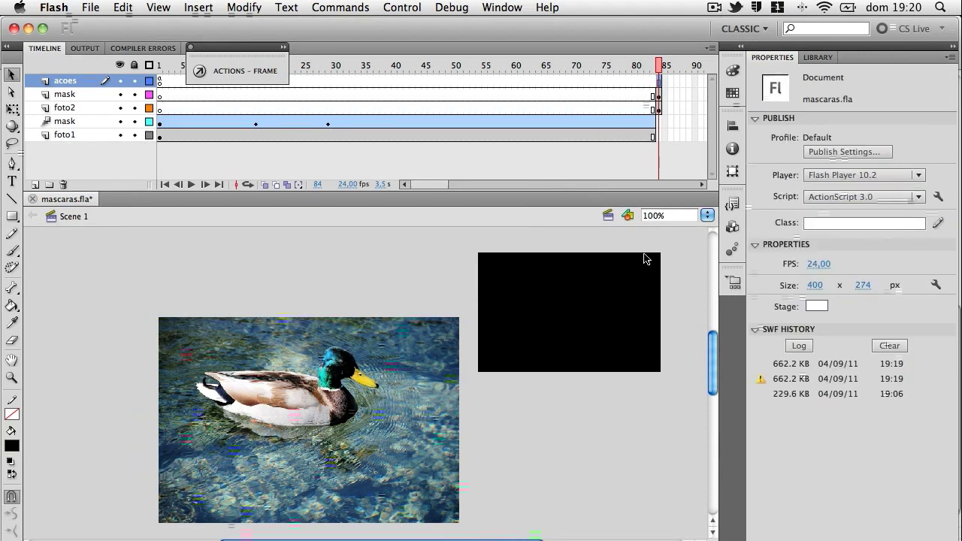
- Create a motion tween on the new rectangle, accepting conversion to a symbol, and name its instance ret1
click(616, 312)
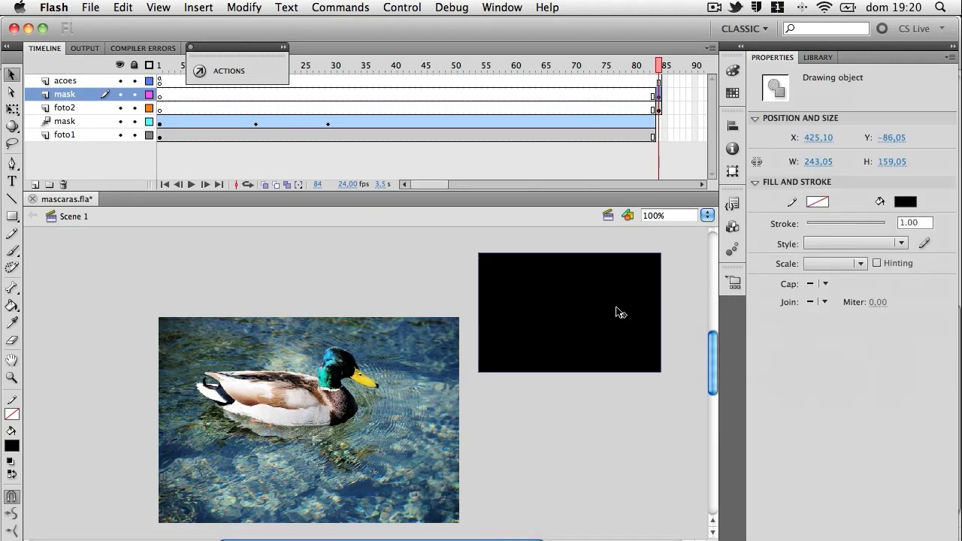
right_click(661, 105)
click(678, 99)
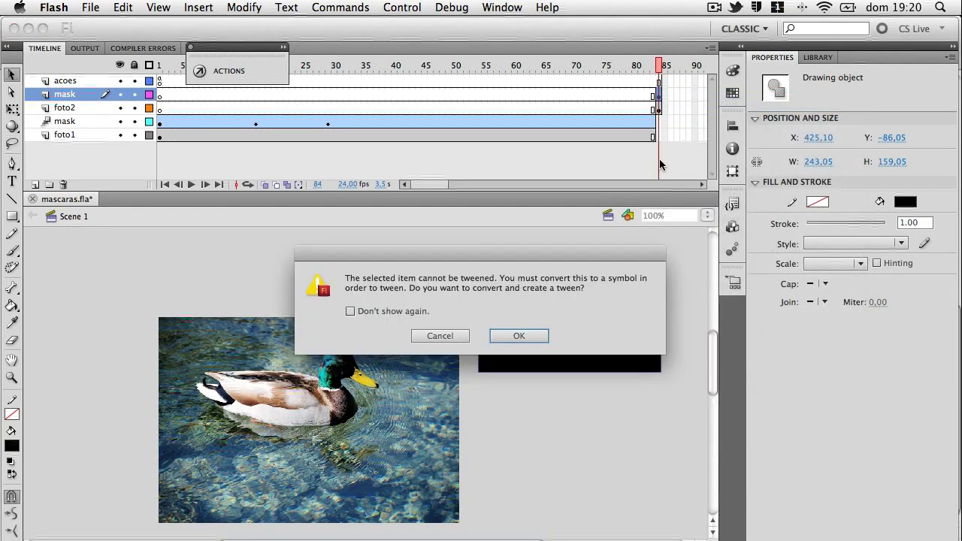
click(519, 336)
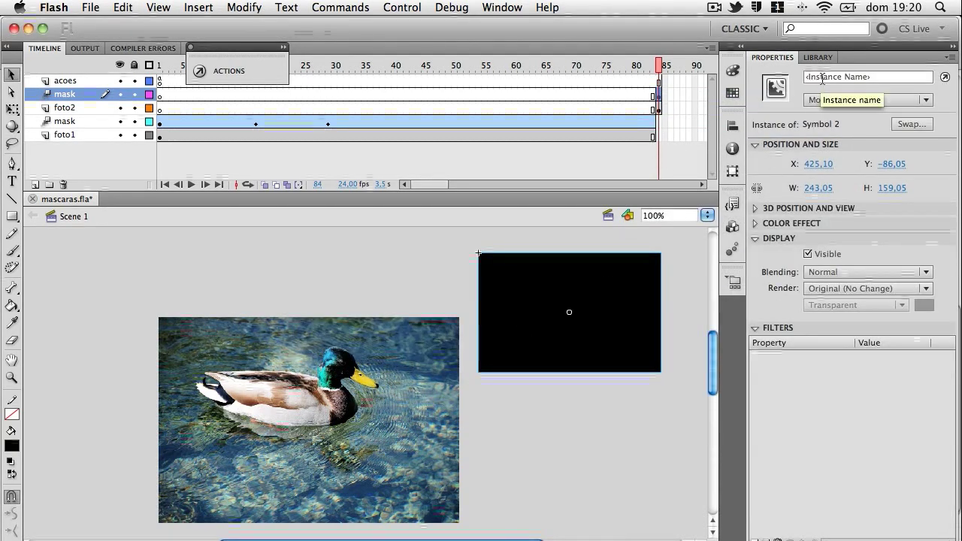
click(822, 77)
text(ret1)
key(Return)
- Convert the duck photo to a movie clip with the default symbol name and name its instance foto1
click(413, 365)
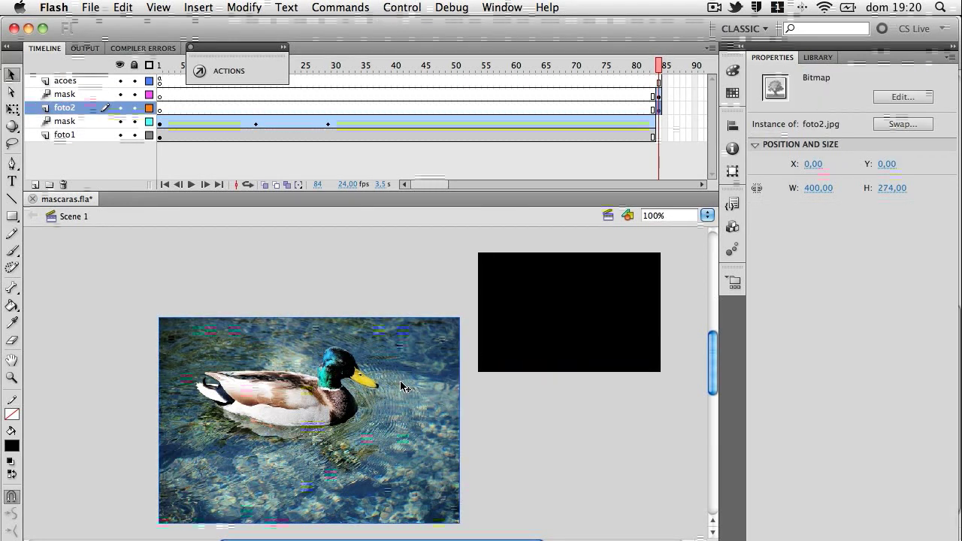
key(F8)
click(563, 96)
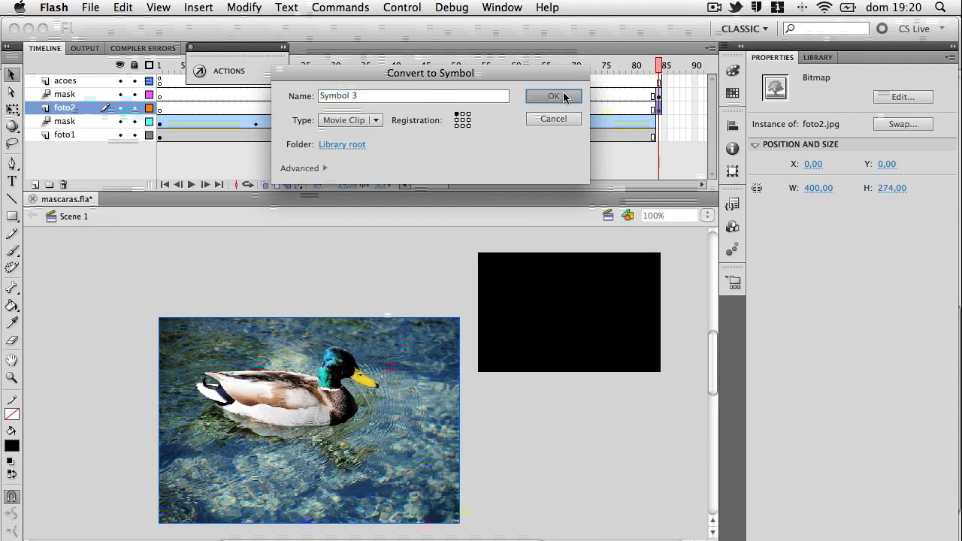
click(842, 78)
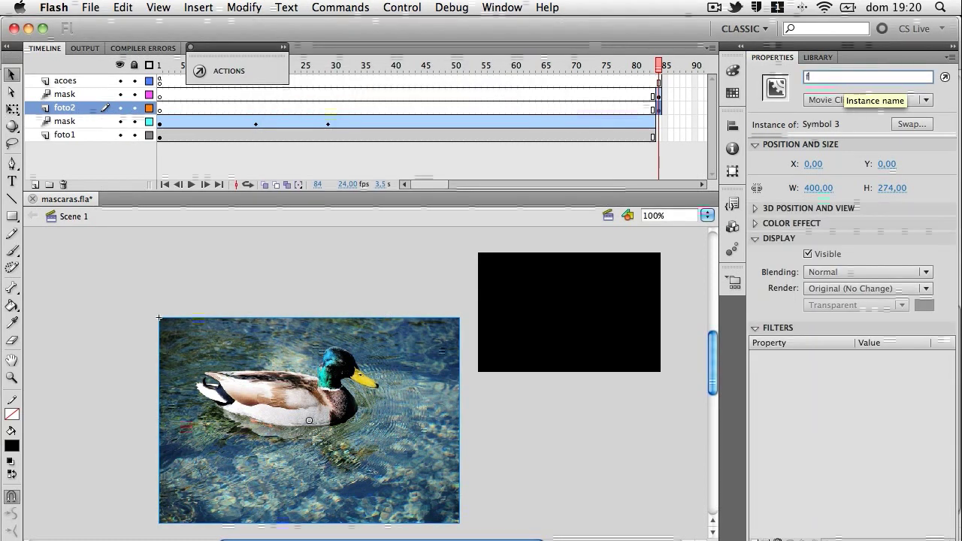
text(foto1)
key(Return)
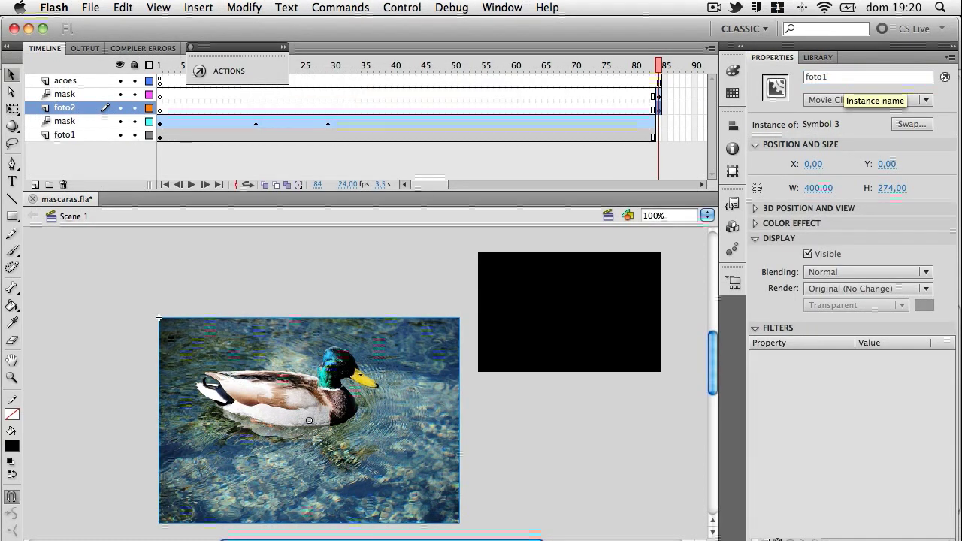
- Set the render option to Cache as Bitmap for both the duck photo and the ret1 rectangle
click(922, 288)
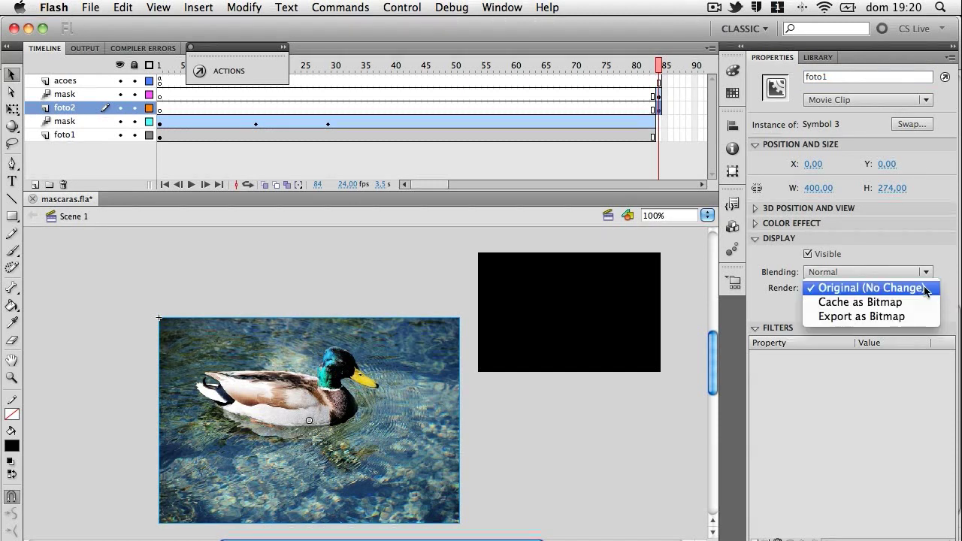
click(874, 308)
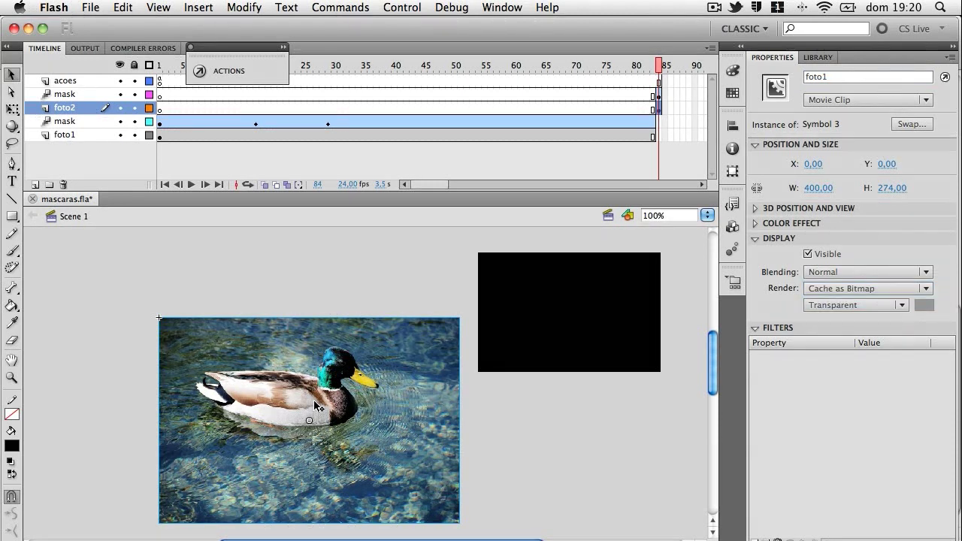
click(584, 311)
click(903, 293)
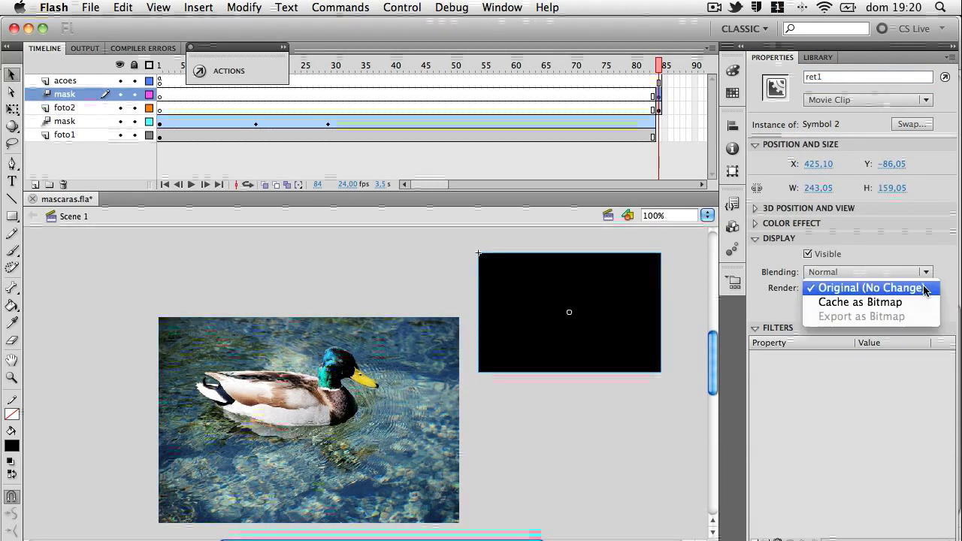
click(887, 304)
- Extend the foto2 layer and the upper mask layer's tween to frame 130
drag(433, 184, 452, 184)
click(658, 109)
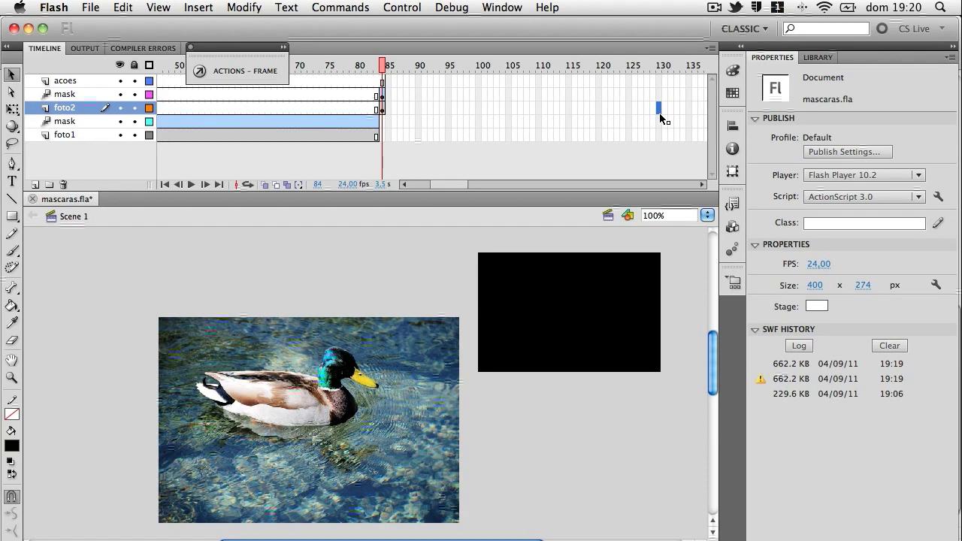
key(F5)
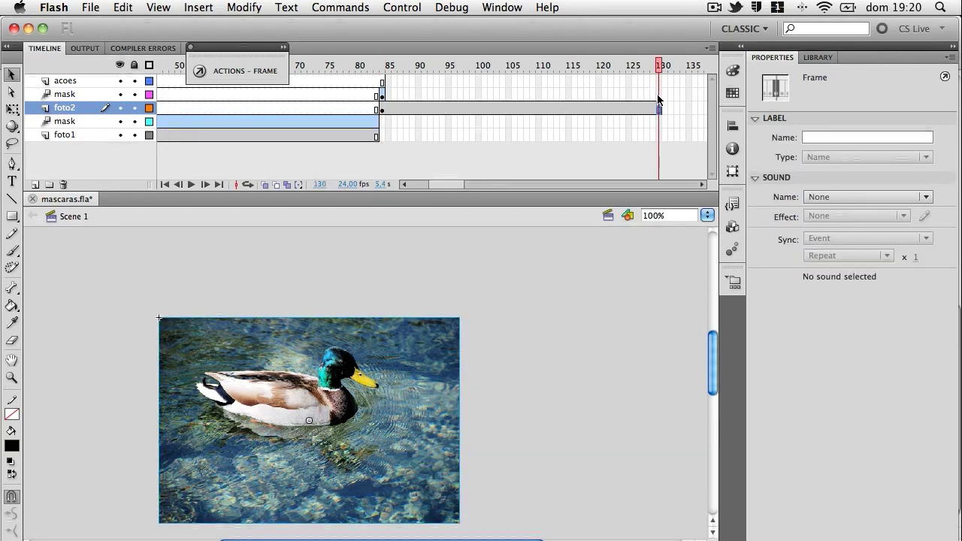
click(661, 95)
key(F5)
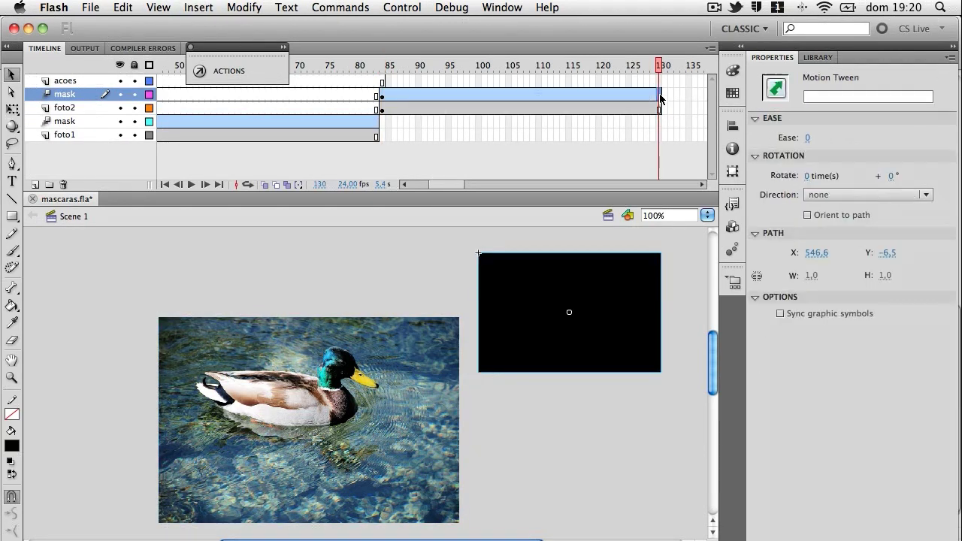
- At frame 101, move the black rectangle over the duck photo and scale it to about 631 × 413 px with Free Transform
drag(659, 68, 483, 67)
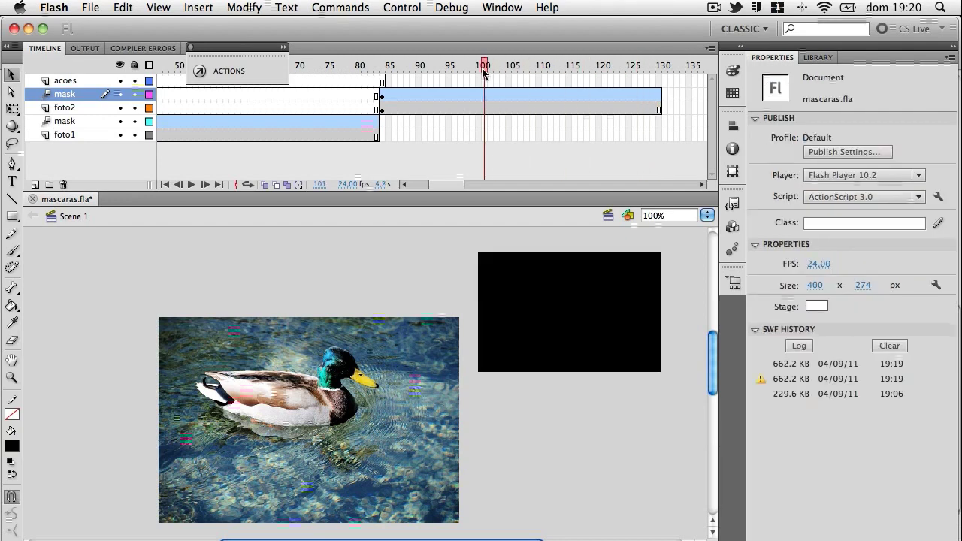
click(635, 311)
drag(620, 309, 367, 423)
key(super+minus)
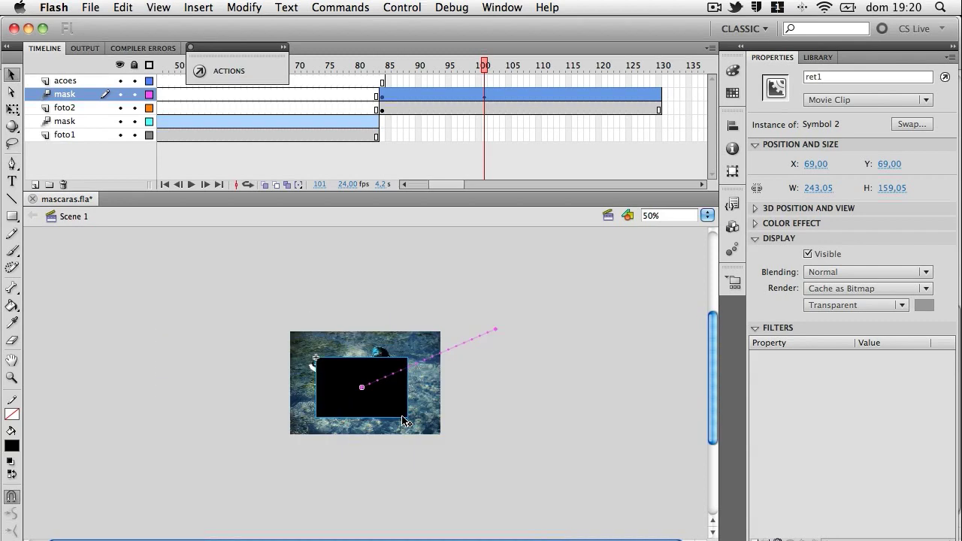
click(12, 108)
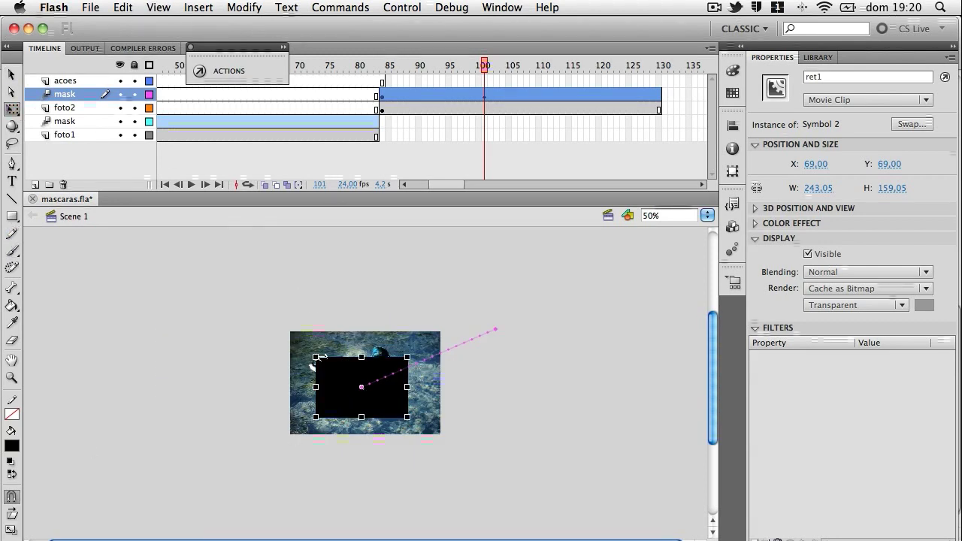
drag(316, 357, 243, 300)
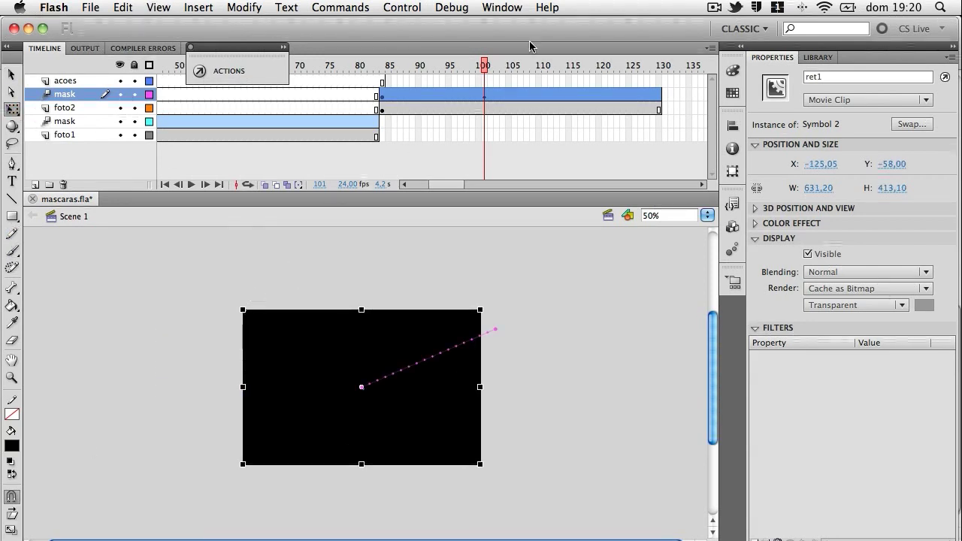
- Try skewing the black mask rectangle horizontally by 180° at frame 101
click(472, 68)
drag(441, 71, 483, 65)
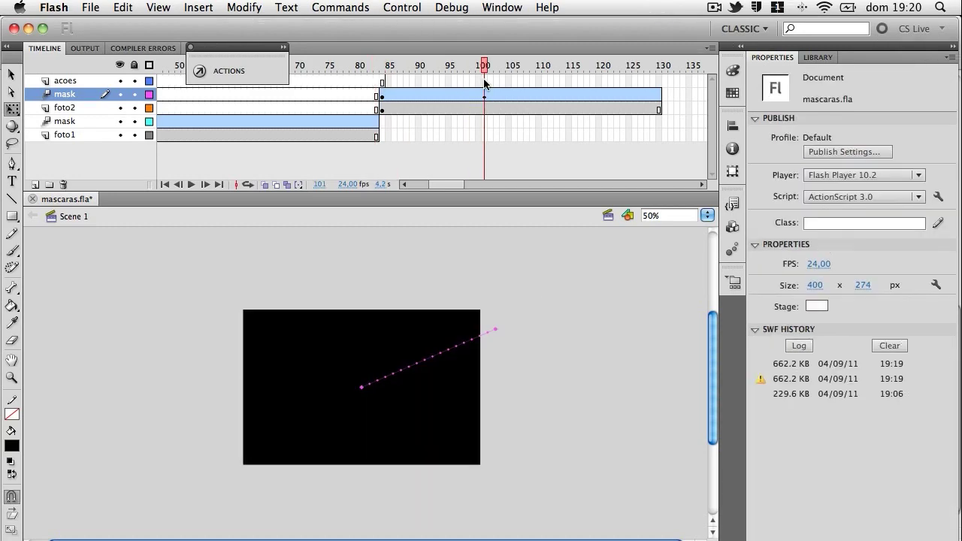
click(356, 396)
click(357, 397)
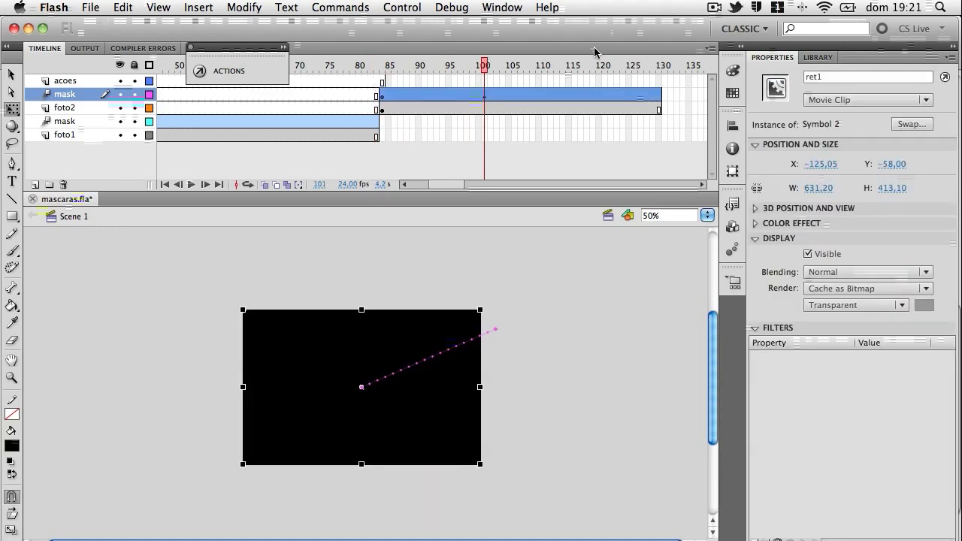
click(733, 172)
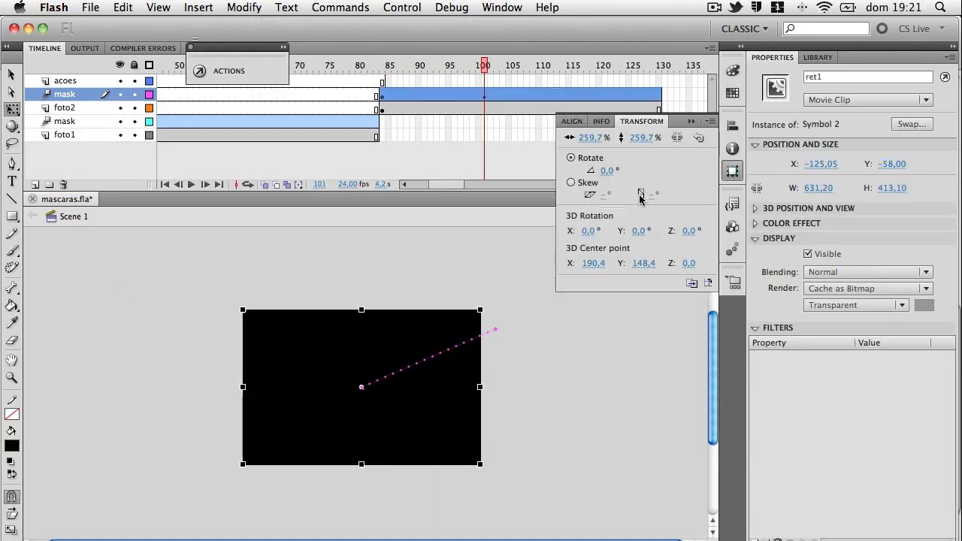
click(570, 183)
click(606, 194)
text(1)
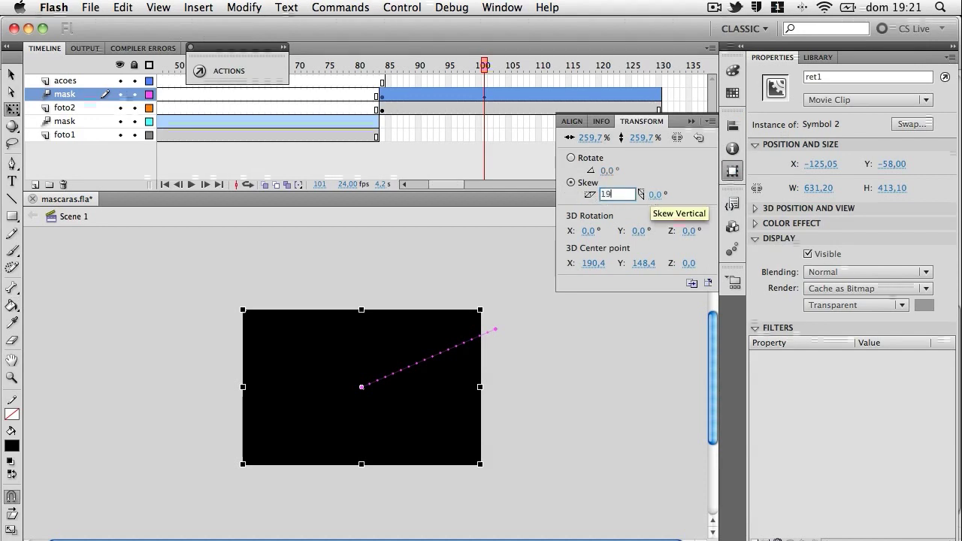
text(80)
key(Return)
- Set the black mask rectangle's horizontal skew to 120° at frame 101
mouse_move(487, 68)
mouse_down()
mouse_move(366, 67)
mouse_move(451, 68)
mouse_move(474, 84)
mouse_move(393, 85)
mouse_move(414, 67)
mouse_move(485, 70)
mouse_up()
click(393, 94)
click(464, 396)
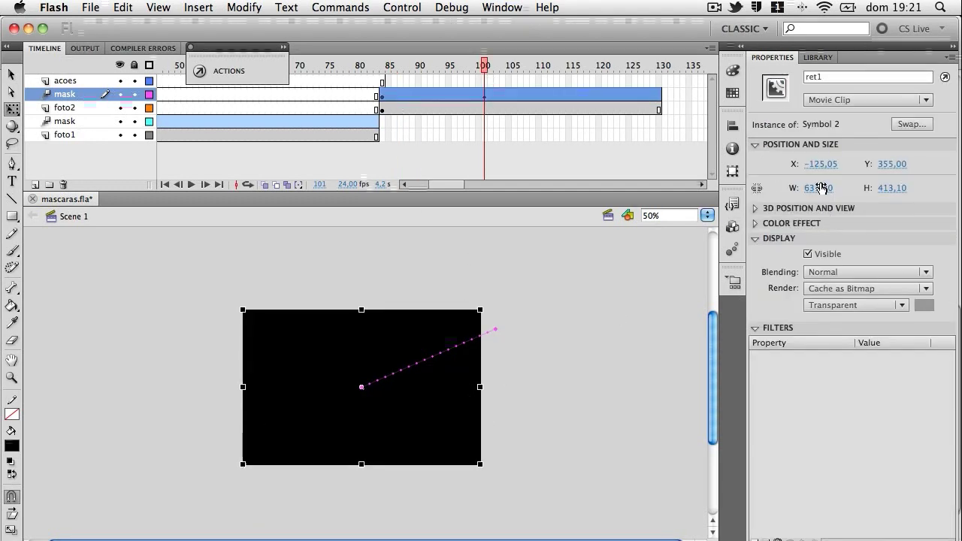
click(733, 170)
click(623, 200)
text(120)
key(Return)
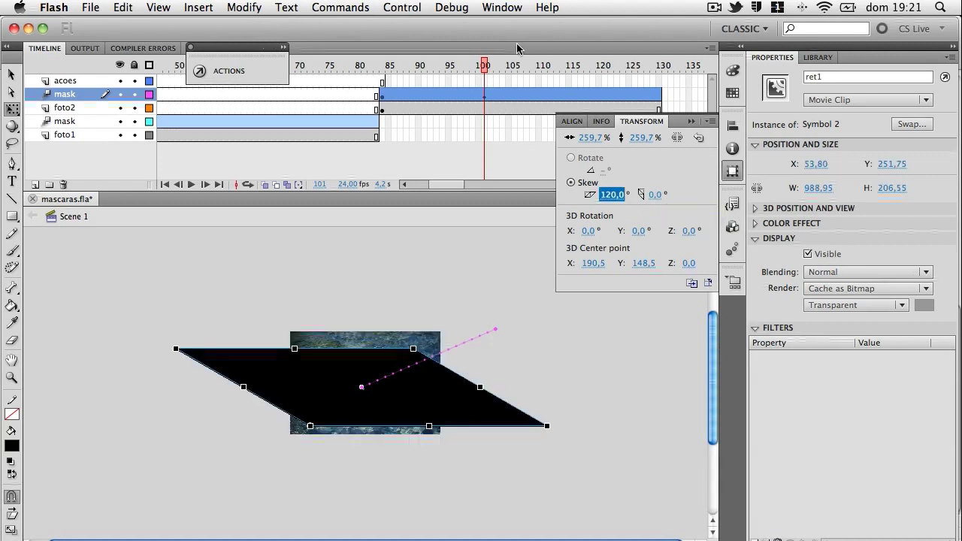
- At frame 113, set the mask rectangle's horizontal skew to 0° and check the tween between the two keyframes
drag(485, 63, 557, 81)
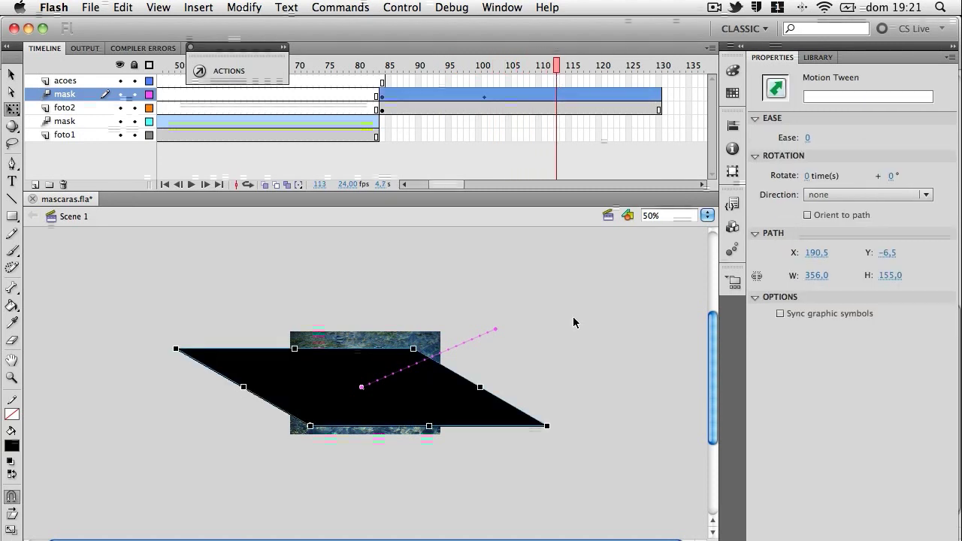
click(447, 403)
click(729, 173)
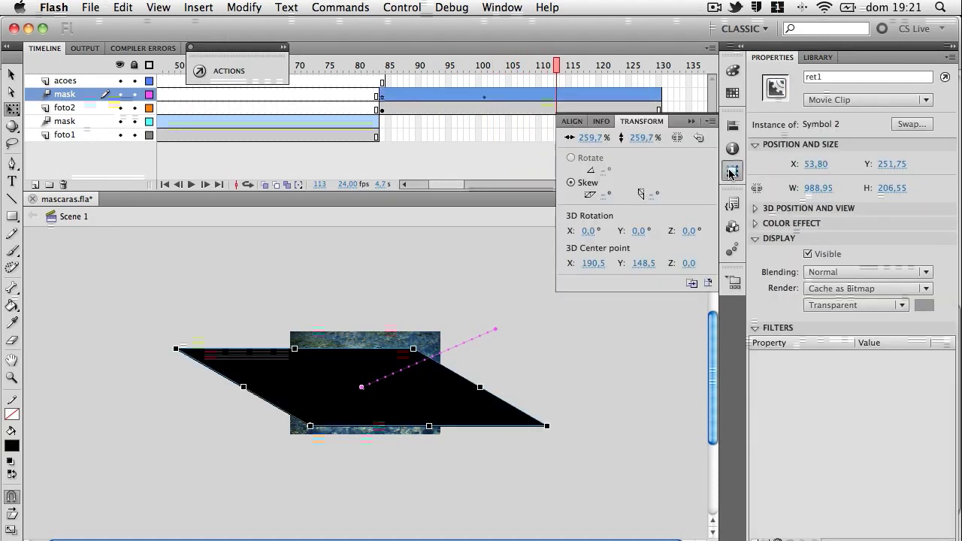
click(610, 194)
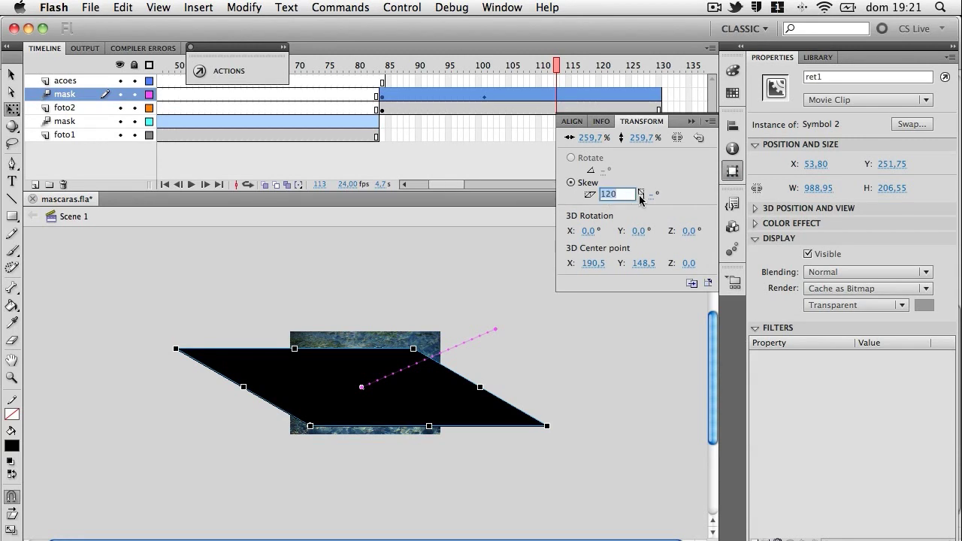
text(0)
key(Return)
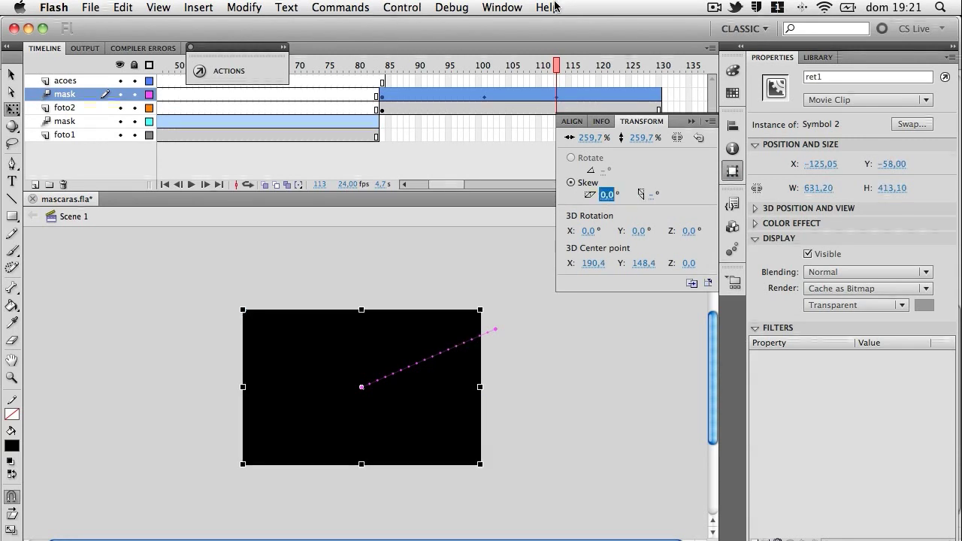
drag(557, 66, 534, 96)
click(534, 96)
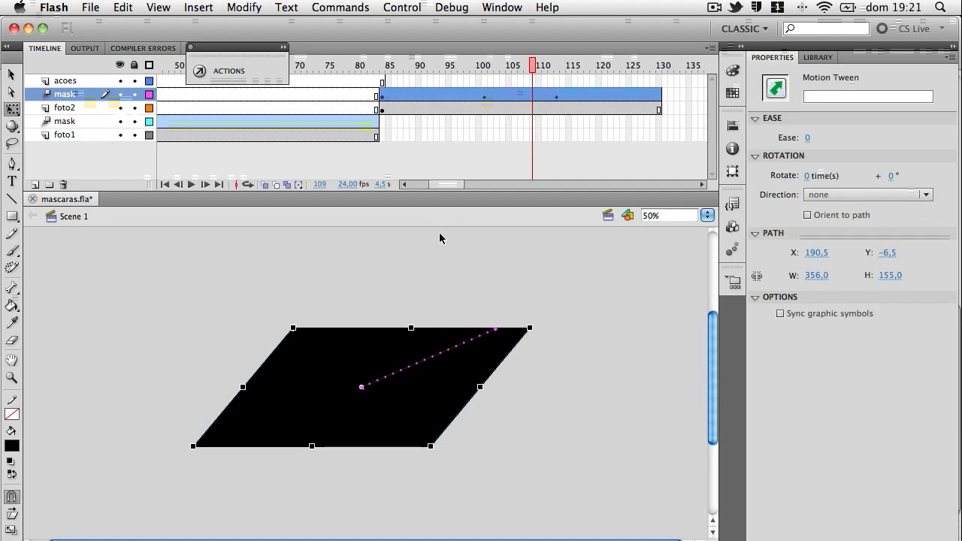
- At frame 84, add a Blur filter to the mask rectangle with Blur X 0 px and Blur Y 200 px
click(384, 96)
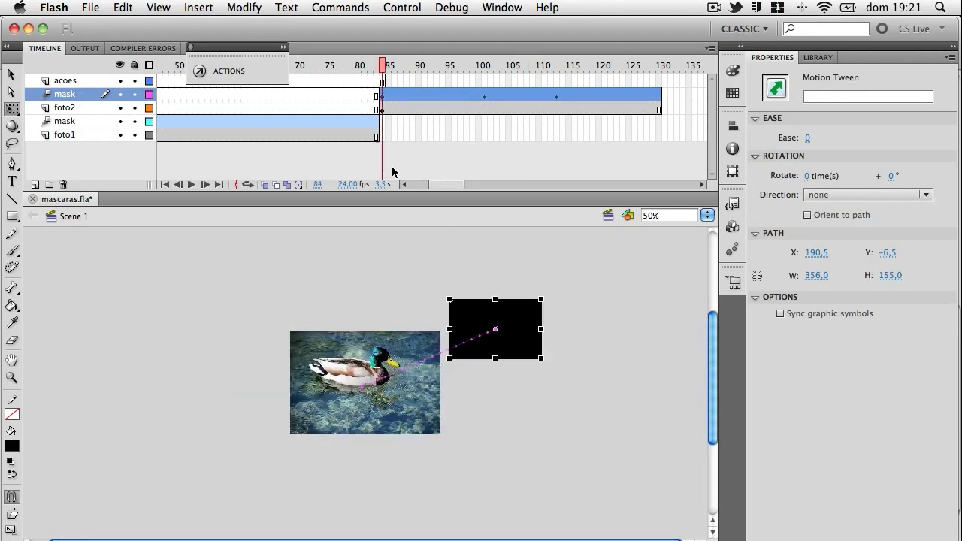
click(514, 313)
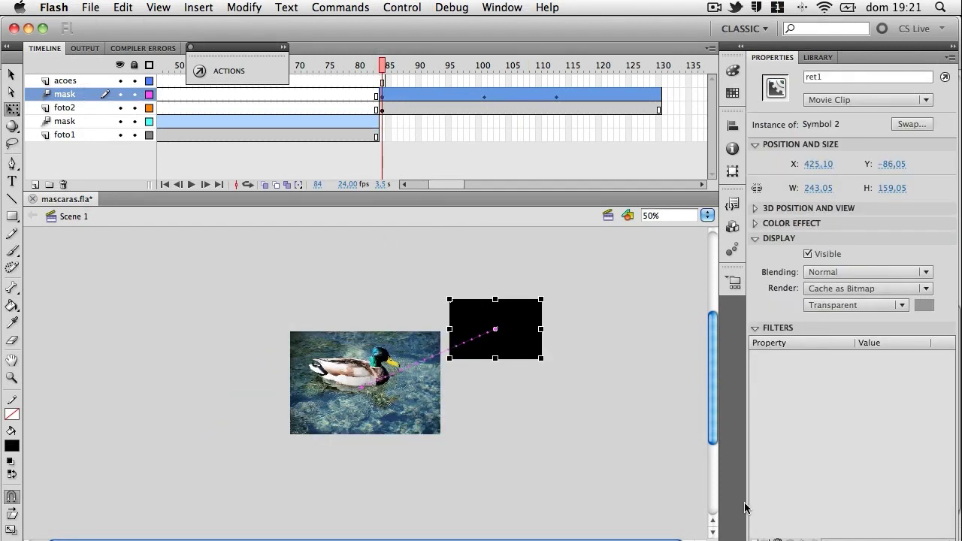
click(756, 539)
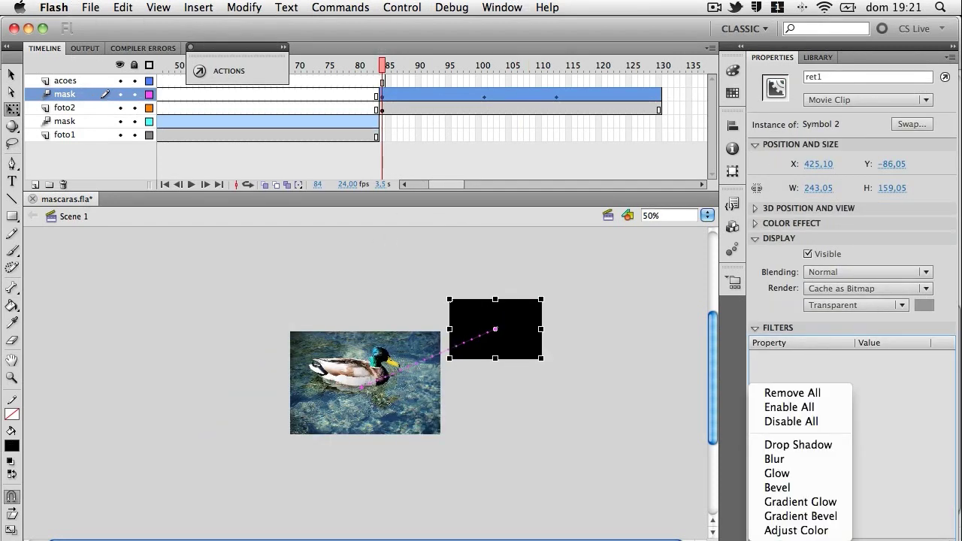
click(774, 457)
click(879, 386)
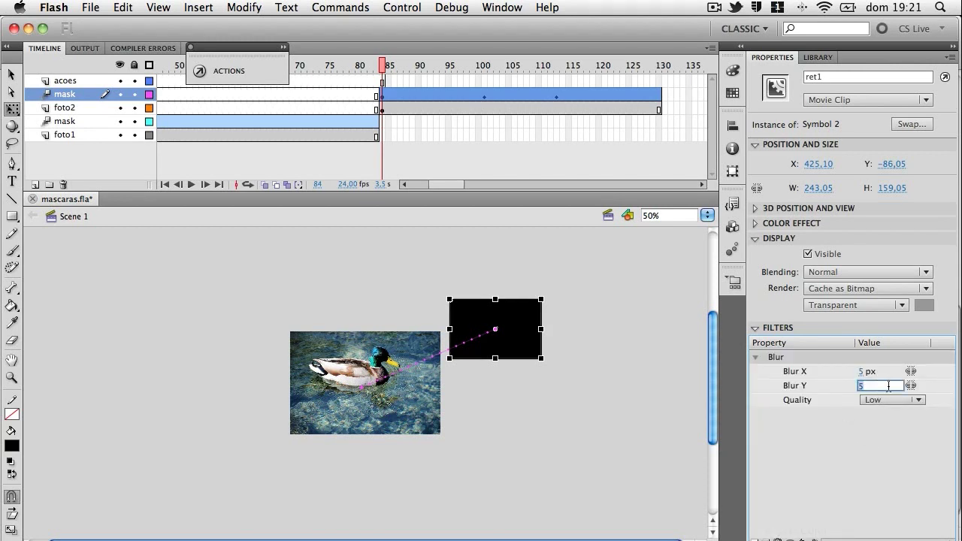
key(Return)
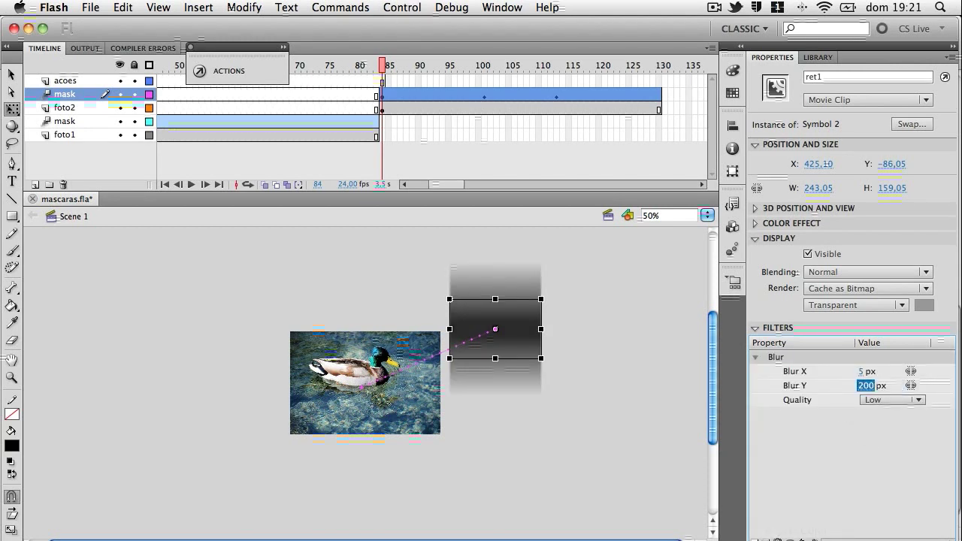
click(864, 371)
key(Return)
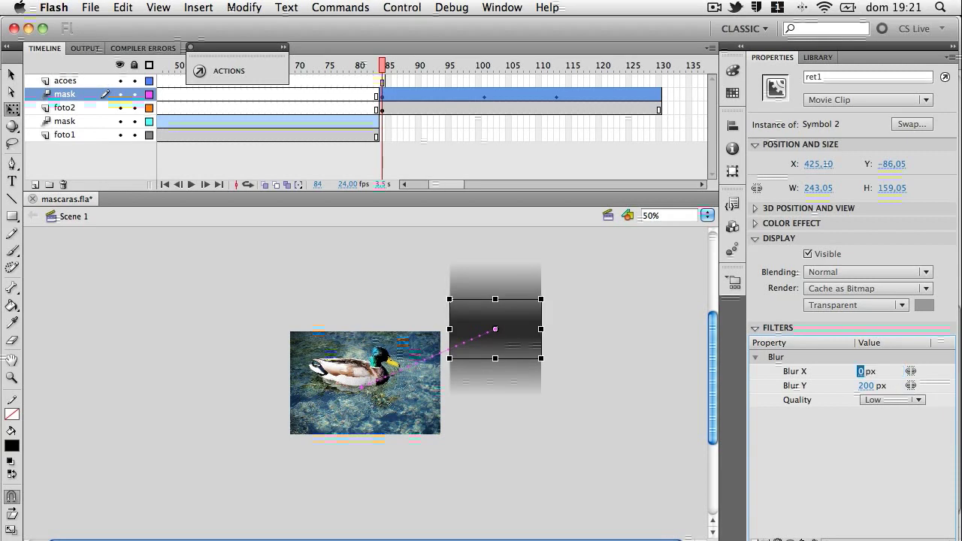
- At frame 101, set the skewed mask rectangle's Blur Y to 100 px
drag(384, 67, 485, 68)
click(467, 449)
click(449, 420)
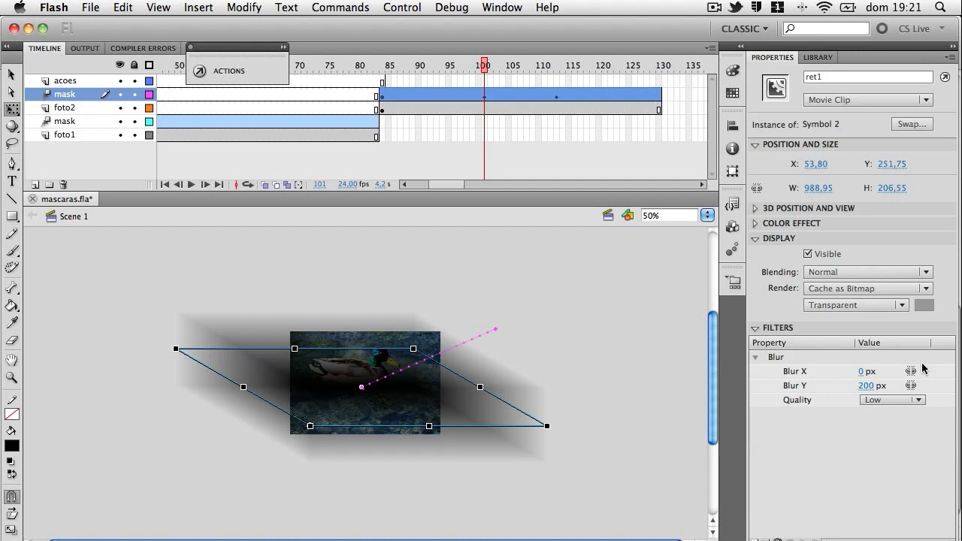
click(877, 388)
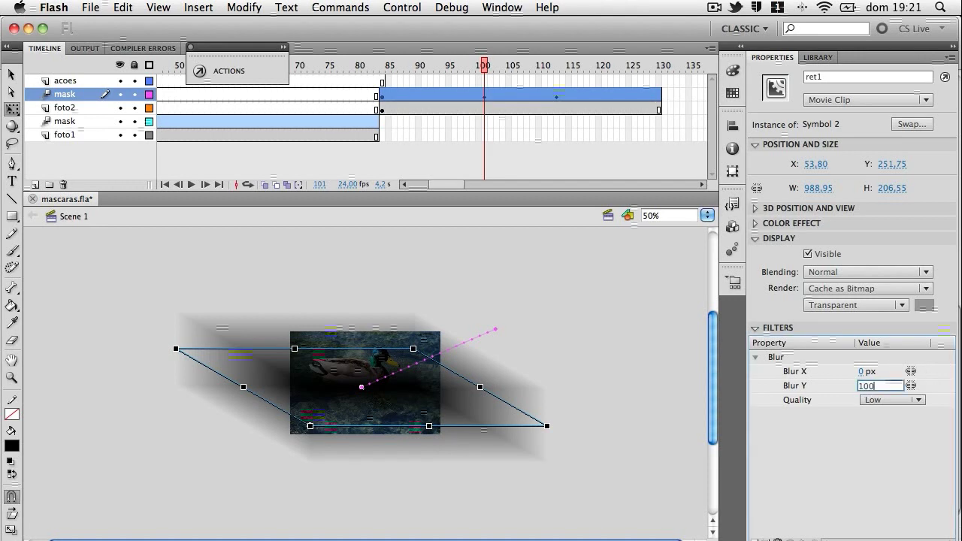
key(Return)
- At frame 113, set the mask rectangle's Blur Y to 0 px
drag(484, 65, 558, 66)
click(450, 369)
click(452, 386)
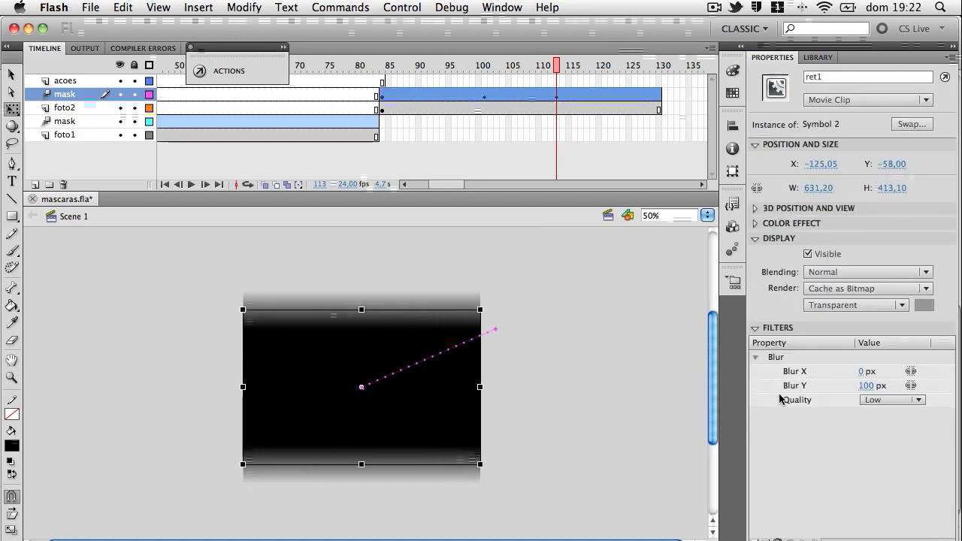
click(871, 387)
key(Return)
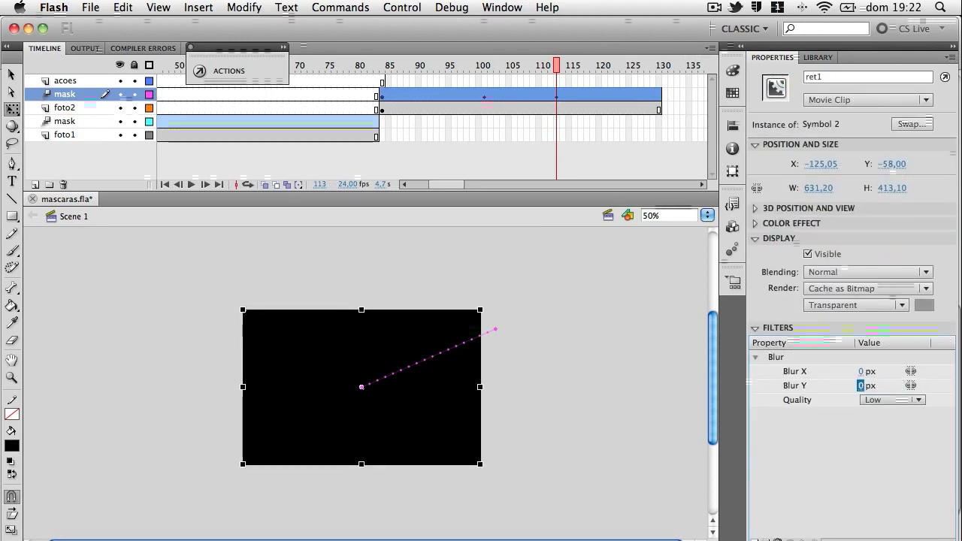
- Extend the upper mask layer's tween, the foto2 layer and the acoes layer to frame 190
click(659, 82)
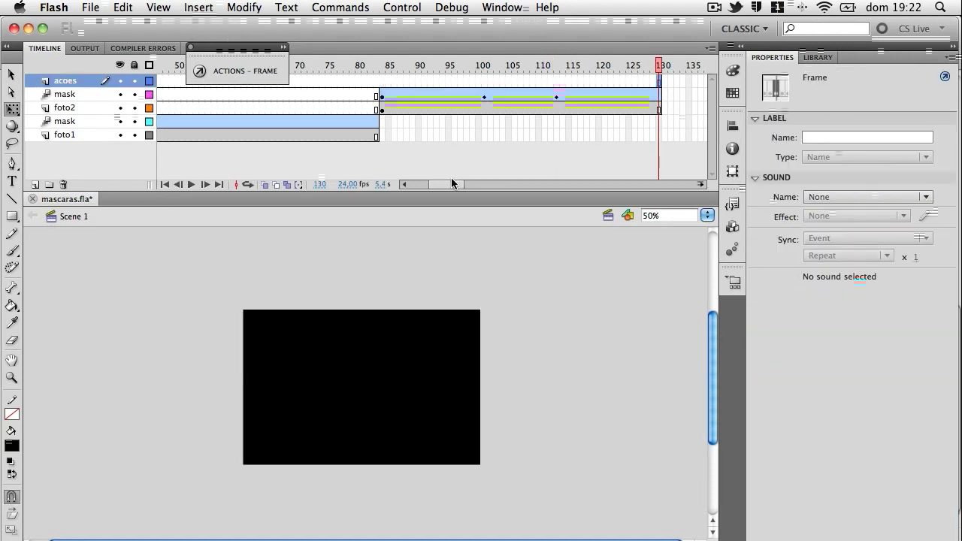
scroll(450, 182, right, 5)
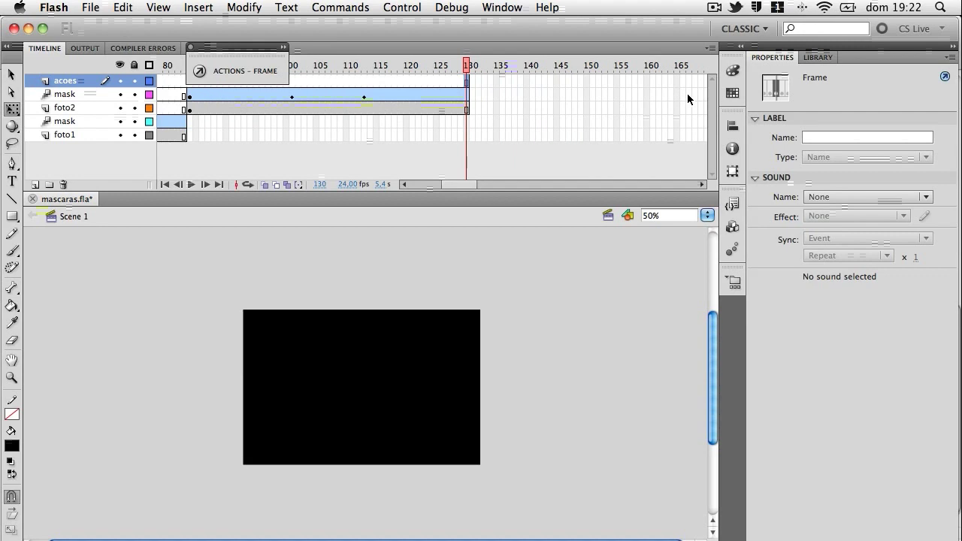
click(688, 95)
scroll(459, 185, right, 6)
click(598, 94)
key(F5)
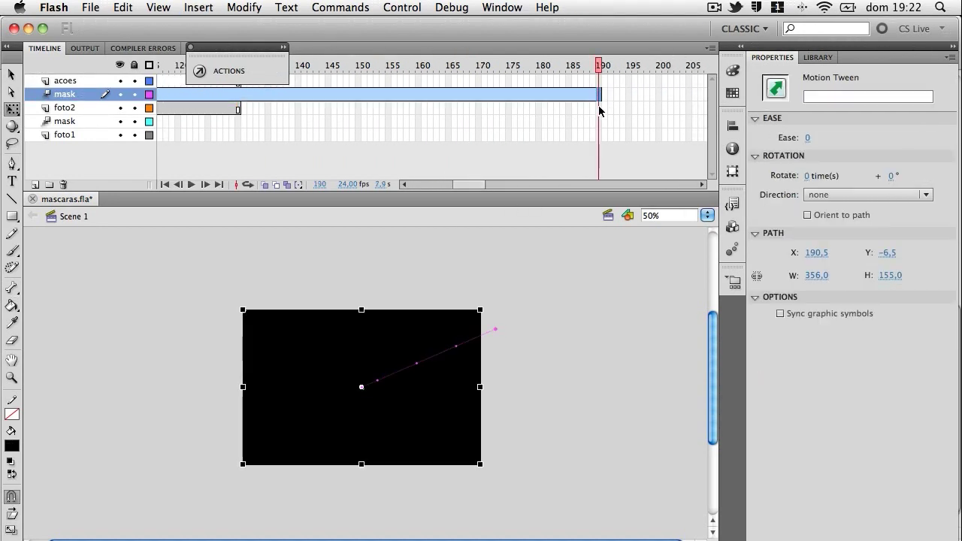
click(598, 108)
key(F5)
mouse_move(476, 182)
mouse_down()
mouse_move(455, 184)
mouse_move(475, 184)
mouse_up()
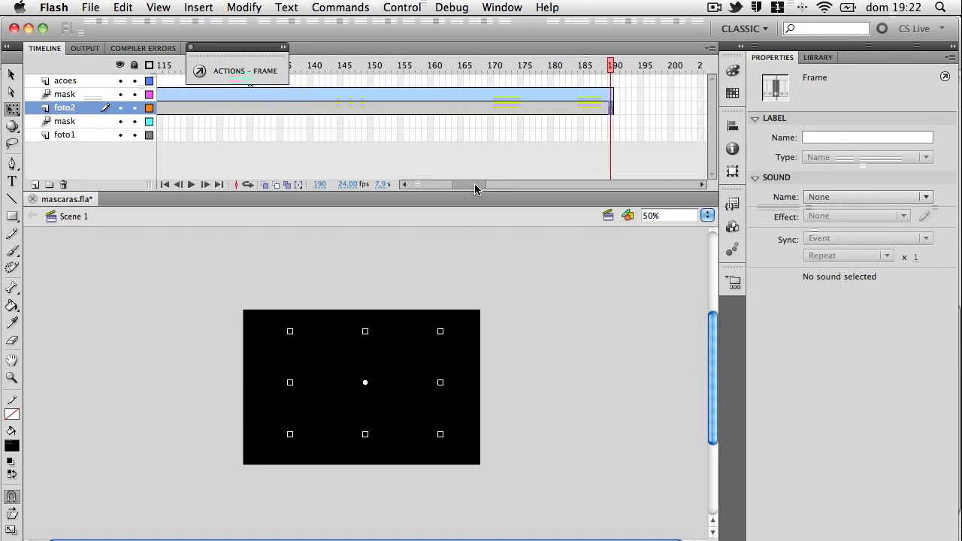
click(610, 81)
- Add the line foto1.mask = ret1 below the existing code in the script on frame 1 of the acoes layer
drag(483, 185, 413, 185)
drag(229, 48, 376, 133)
click(160, 81)
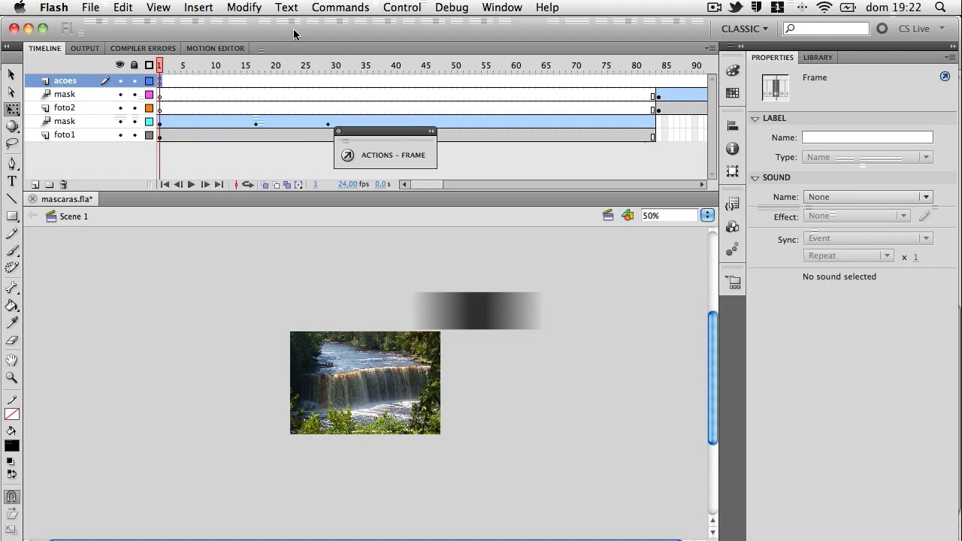
click(502, 7)
click(495, 186)
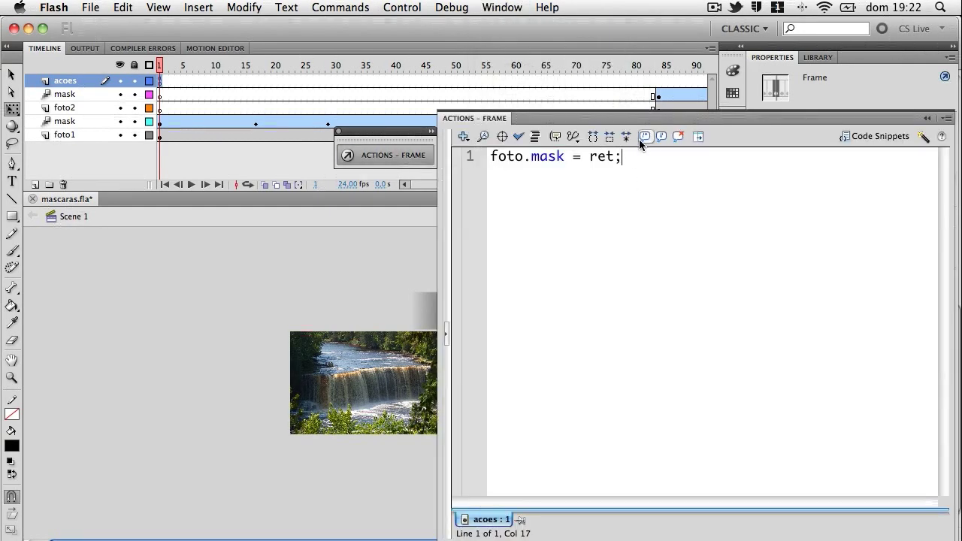
click(644, 152)
key(Return)
text(foto1.mask = ret1)
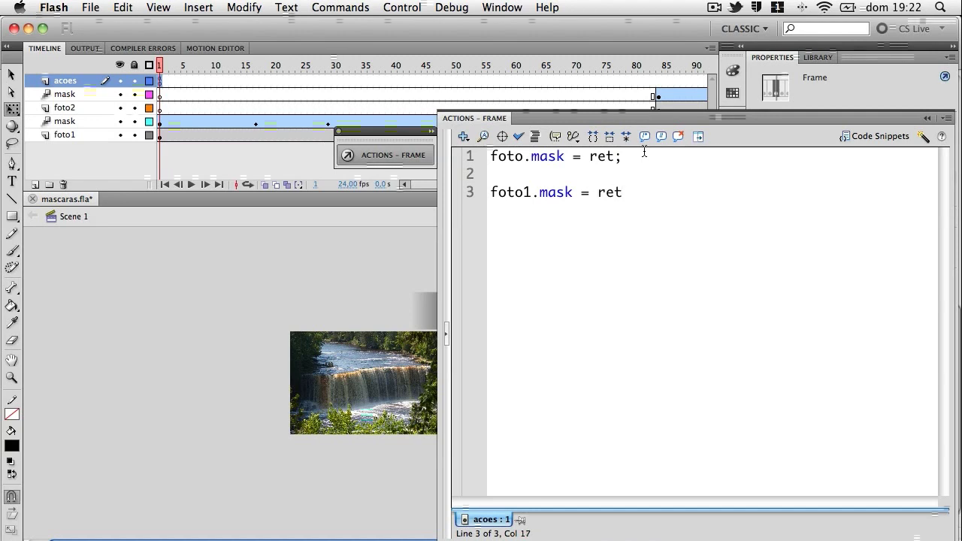
- Check the foto1 and ret1 instance names in the Insert Target Path dialog and remove any inserted path text from the script
click(502, 136)
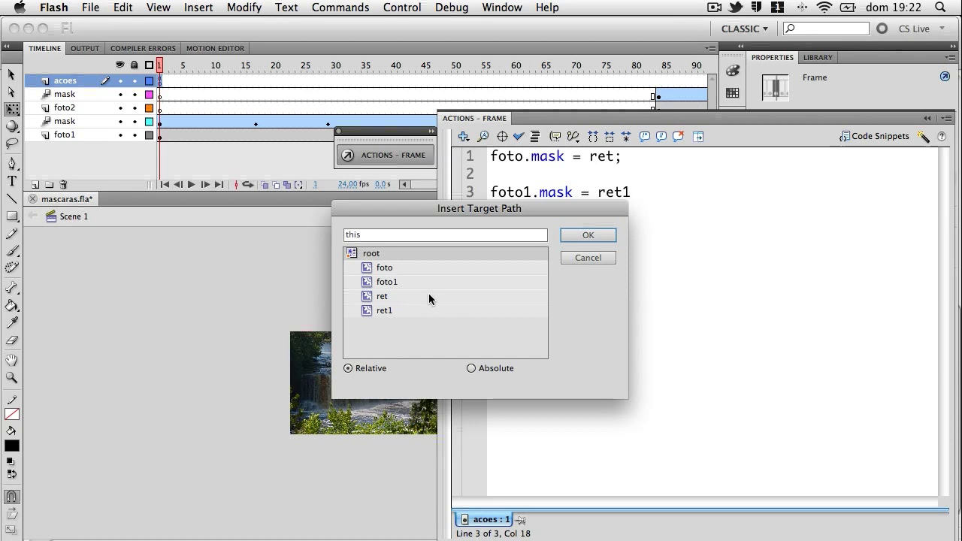
click(590, 238)
key(BackSpace)
key(BackSpace)
key(BackSpace)
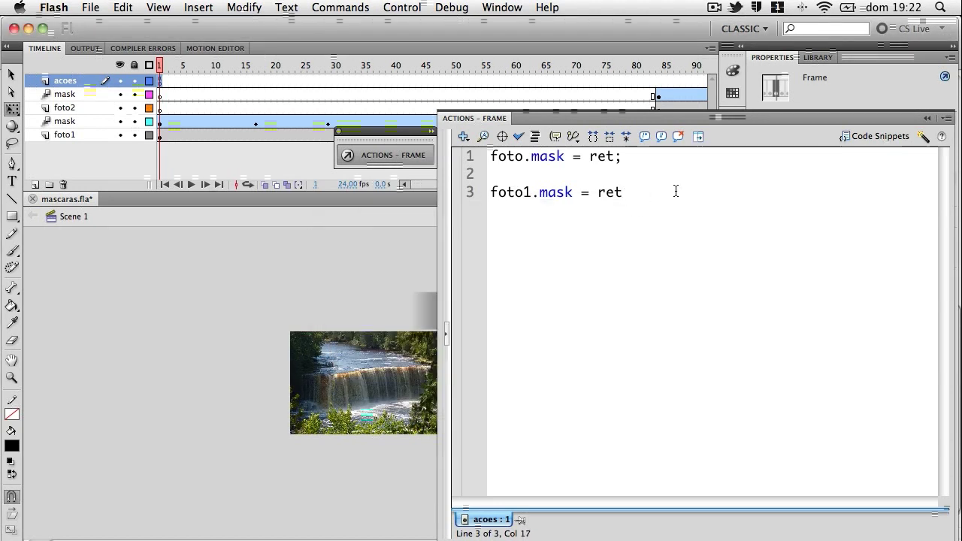
- Test the movie, close the preview and return to the timeline
key(super+Return)
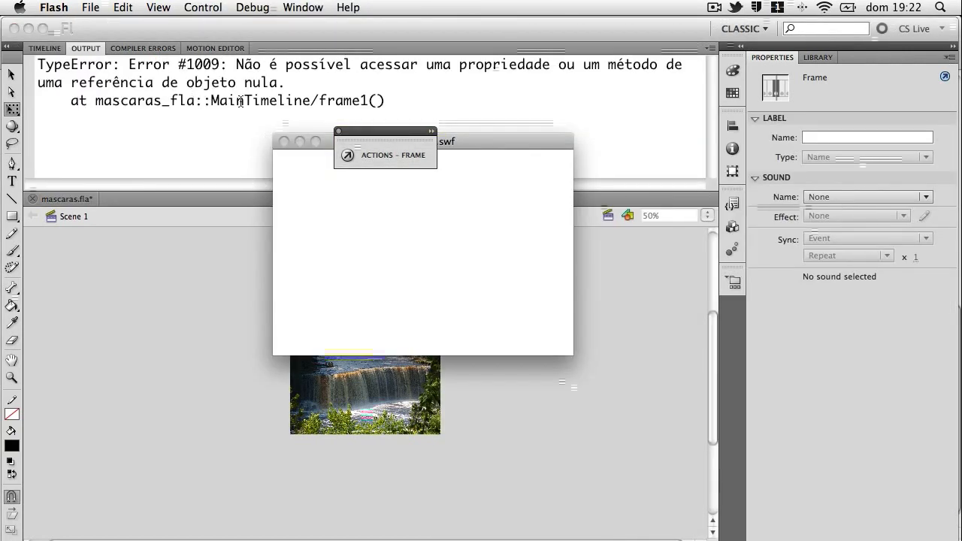
click(284, 142)
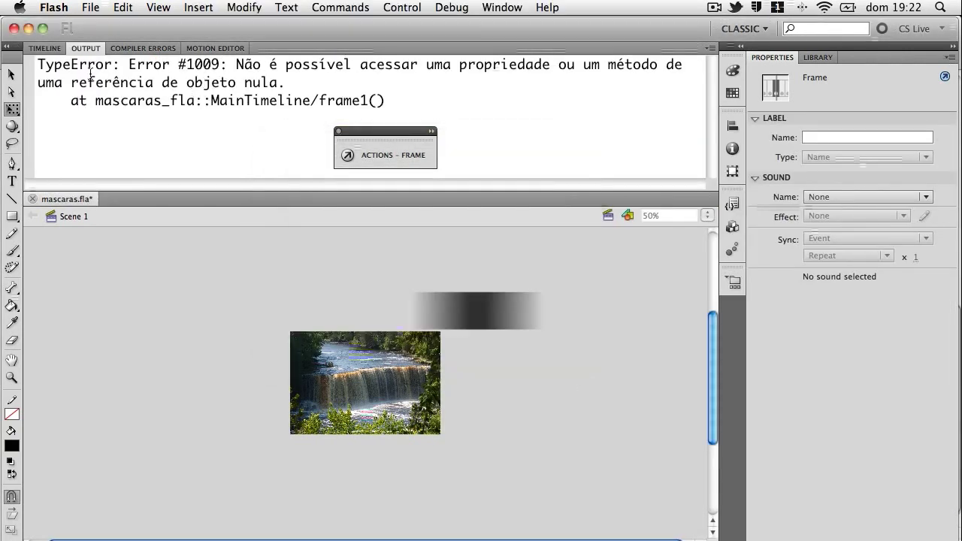
click(45, 48)
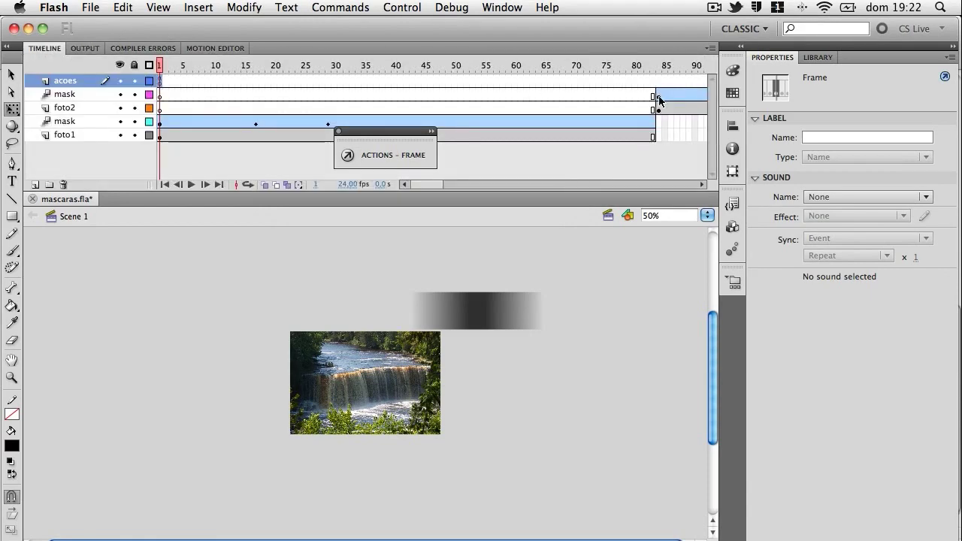
- Cut the foto1 mask line out of the script on frame 1 of the acoes layer, leaving the foto.mask line
click(660, 92)
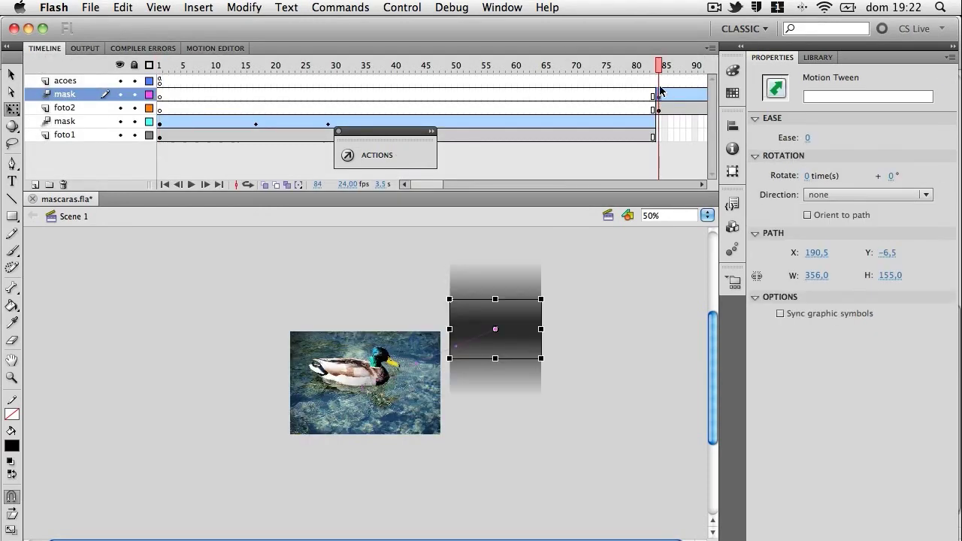
click(159, 81)
click(517, 9)
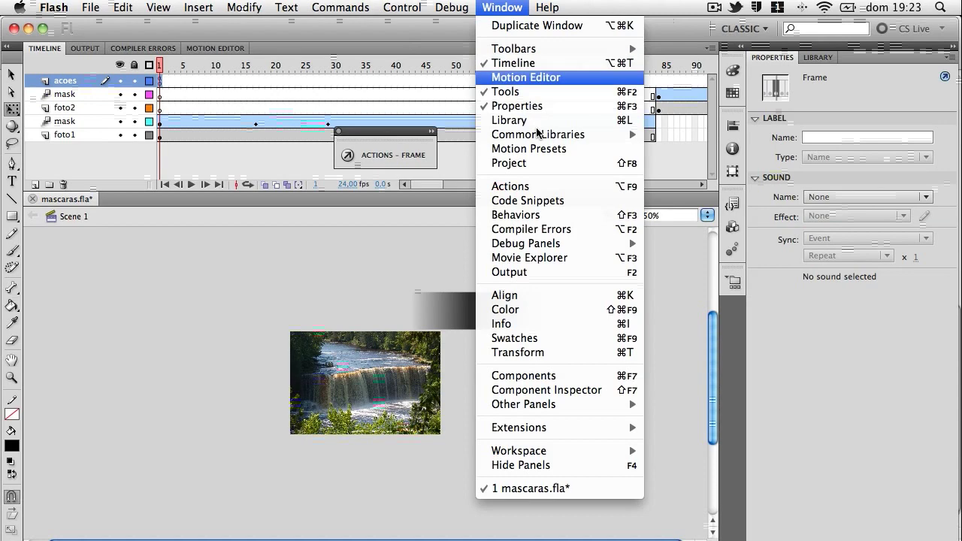
click(526, 186)
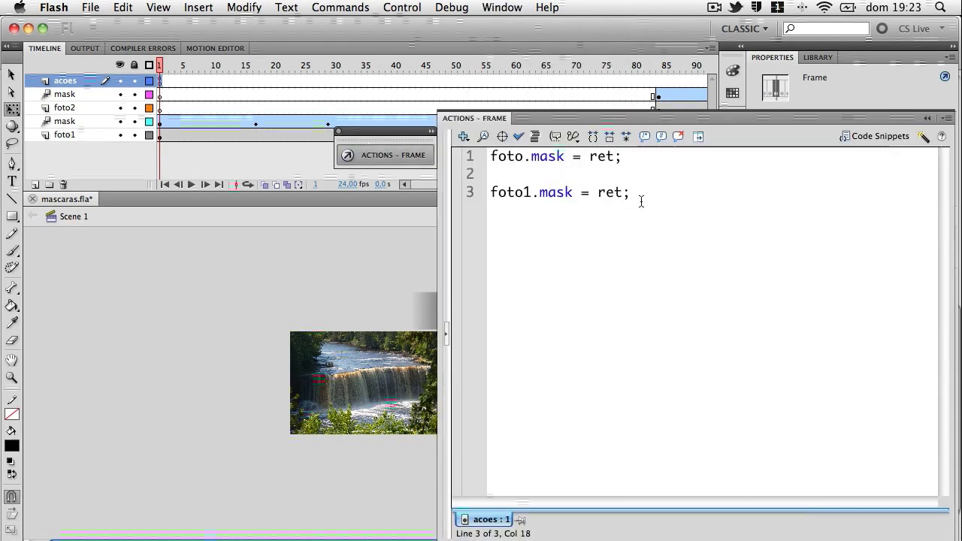
drag(640, 201, 484, 195)
key(super+c)
key(BackSpace)
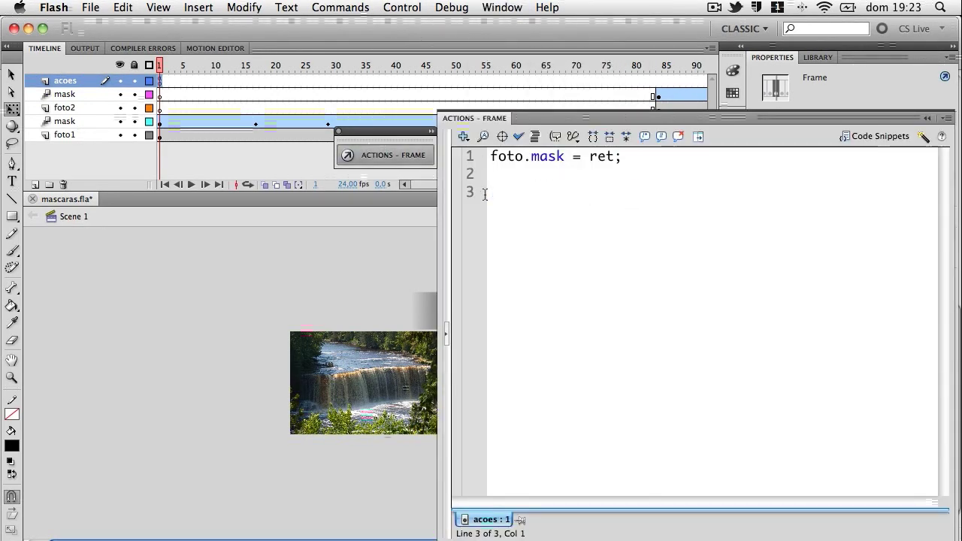
click(928, 119)
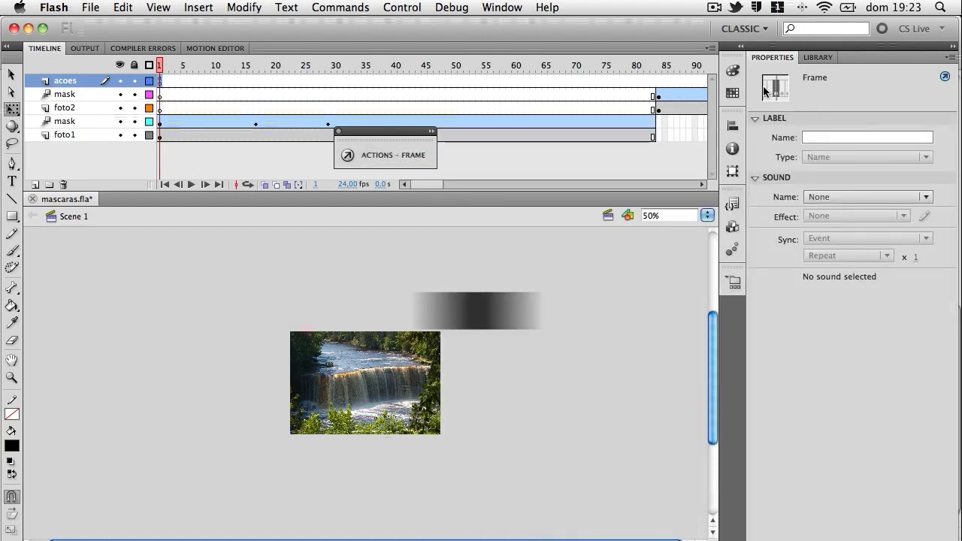
- Insert a blank keyframe at frame 84 of the acoes layer, where the duck photo begins
click(659, 81)
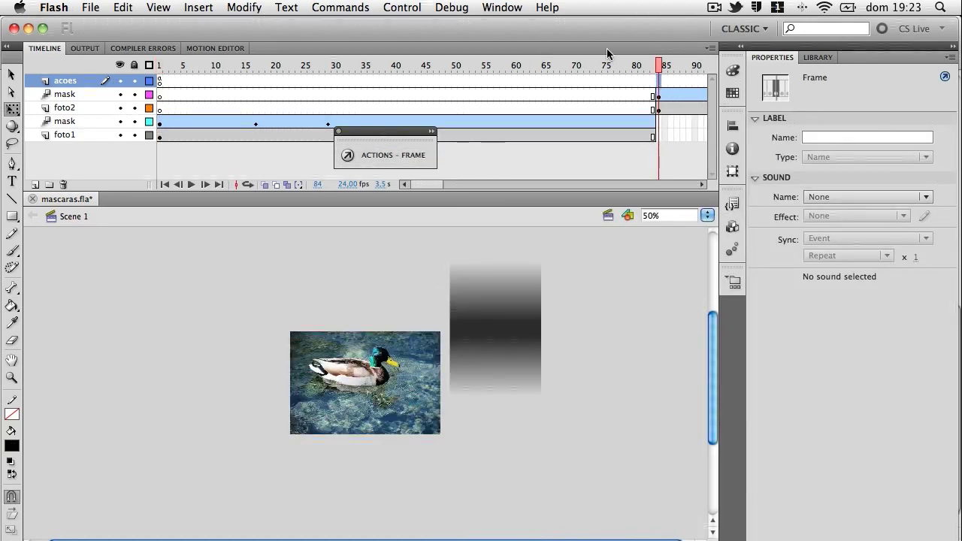
drag(659, 65, 545, 65)
click(658, 78)
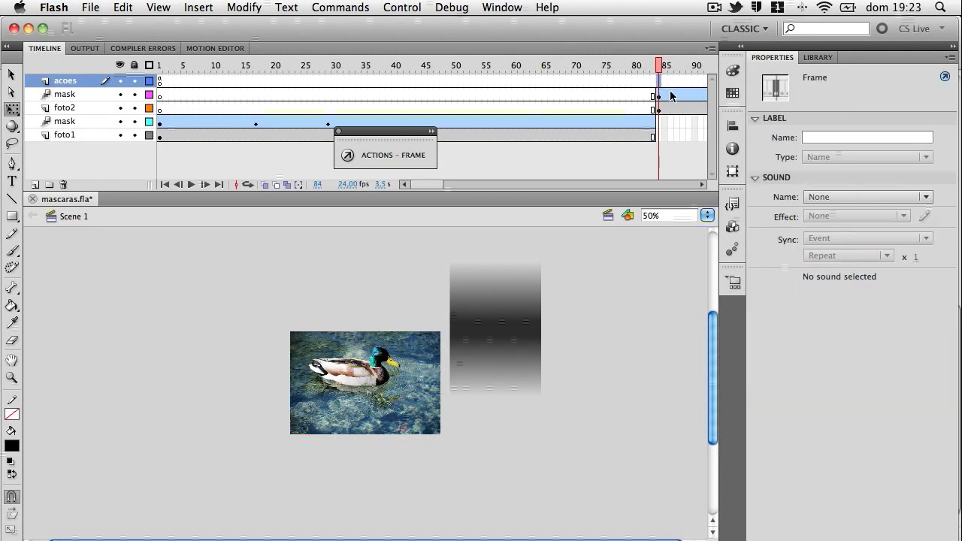
key(F7)
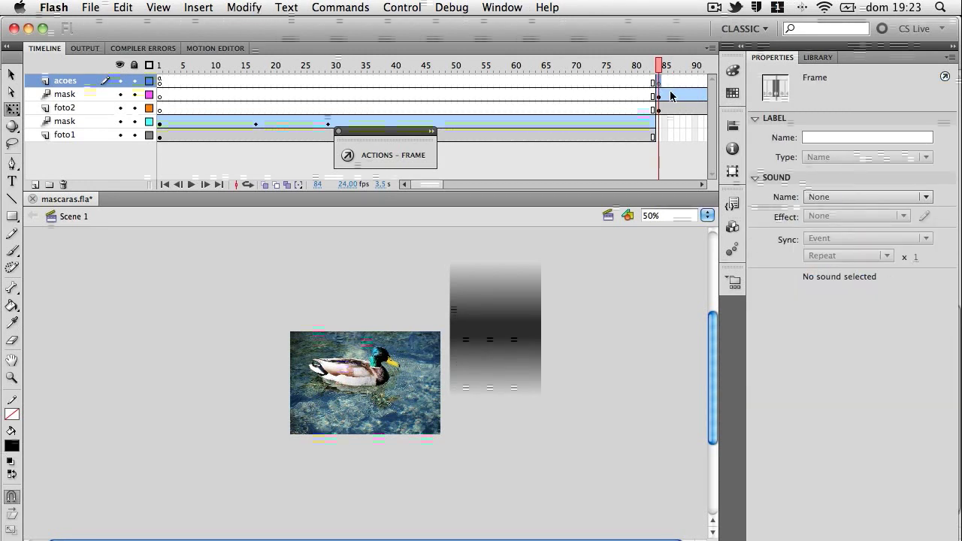
- Paste the cut foto1 mask line into the script of the acoes keyframe at frame 84
click(502, 7)
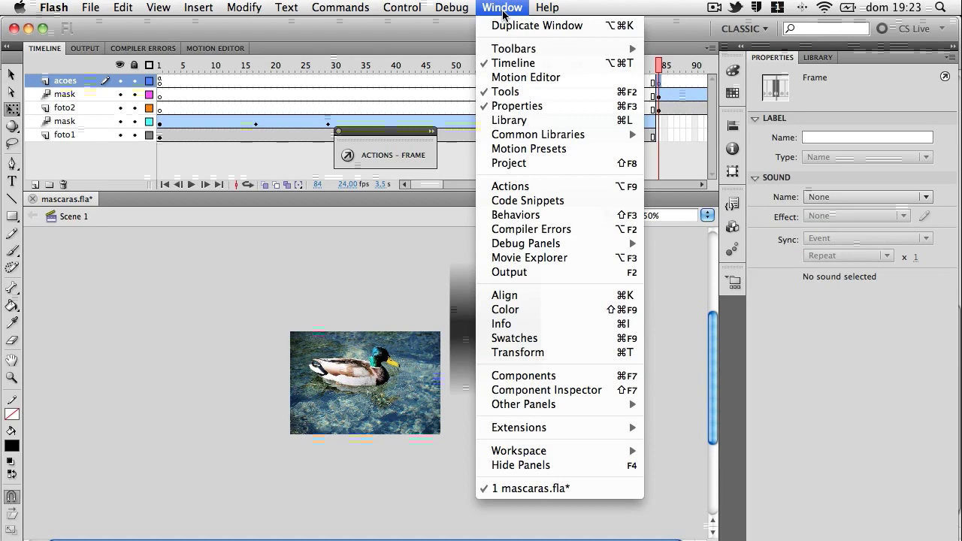
click(537, 186)
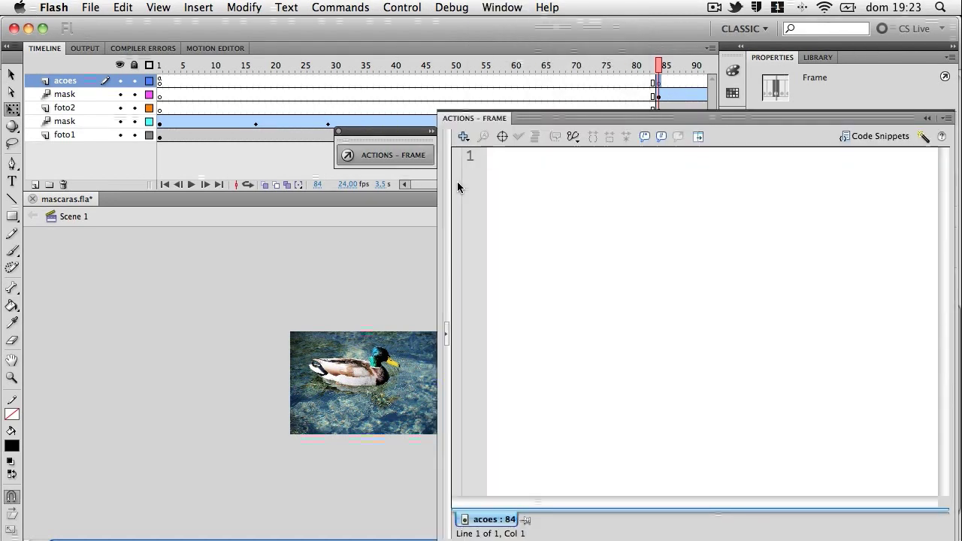
key(super+v)
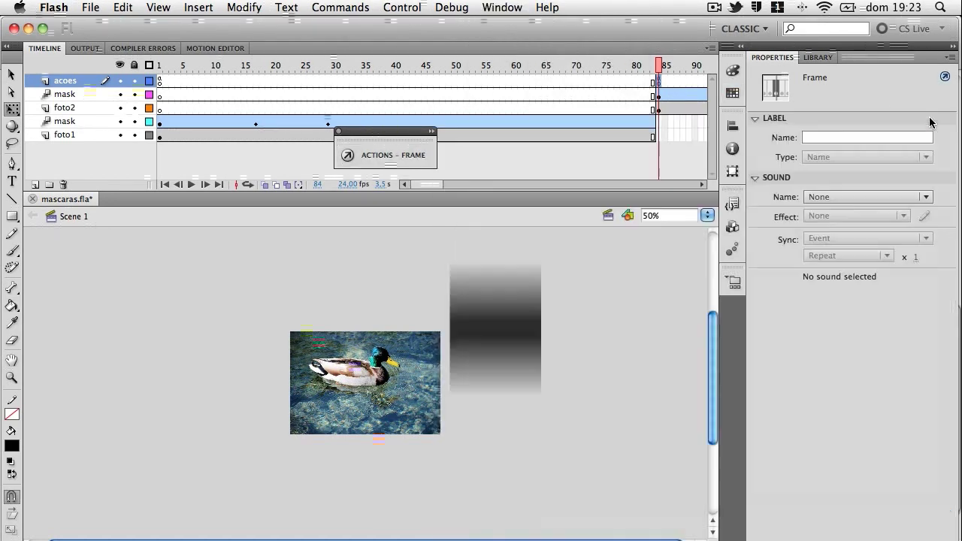
click(928, 118)
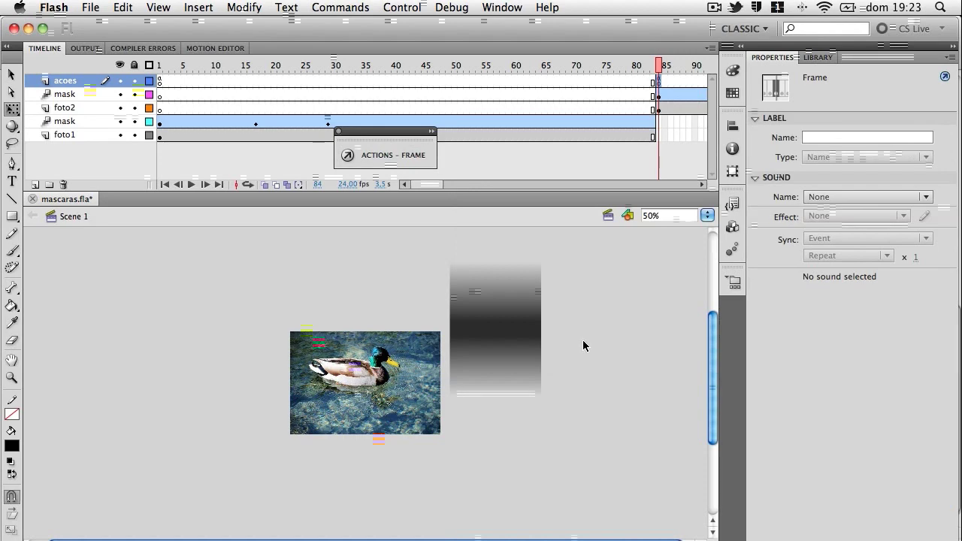
- Test the movie with the collapsed Actions panel moved clear of the preview, and close the preview
key(super+Return)
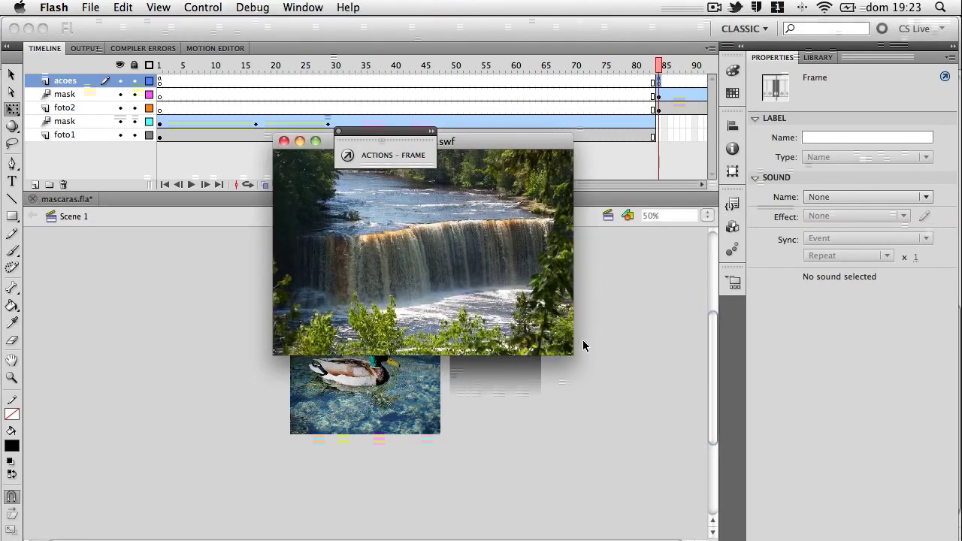
drag(410, 130, 301, 74)
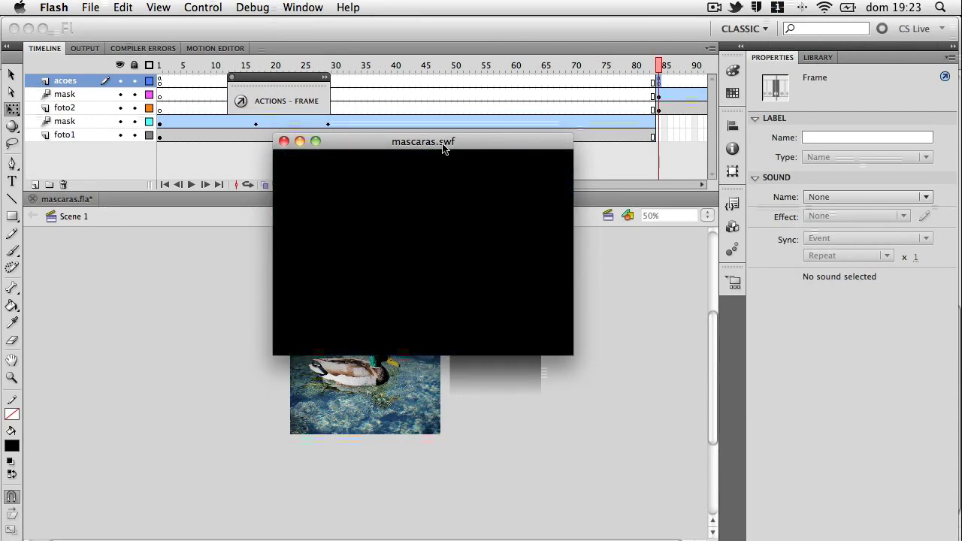
click(283, 141)
- Check the instance names of the duck photo and the blurred mask rectangle at frame 84
mouse_move(431, 185)
mouse_down()
mouse_move(467, 184)
mouse_move(436, 185)
mouse_up()
click(533, 96)
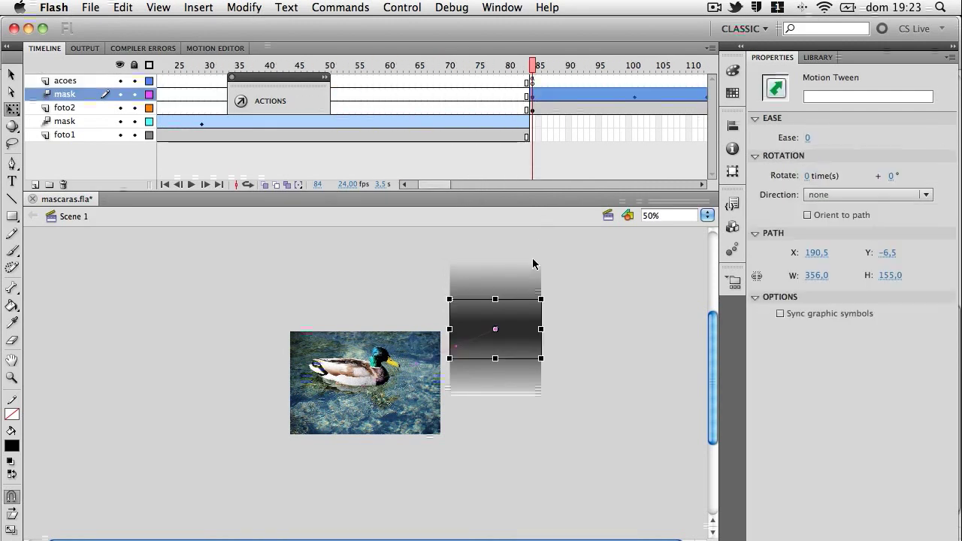
click(507, 321)
click(411, 381)
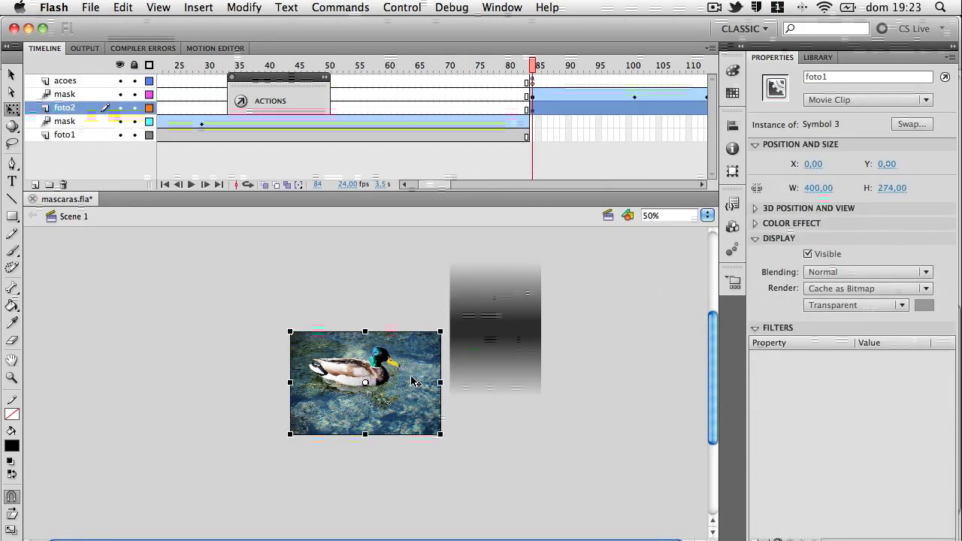
click(485, 344)
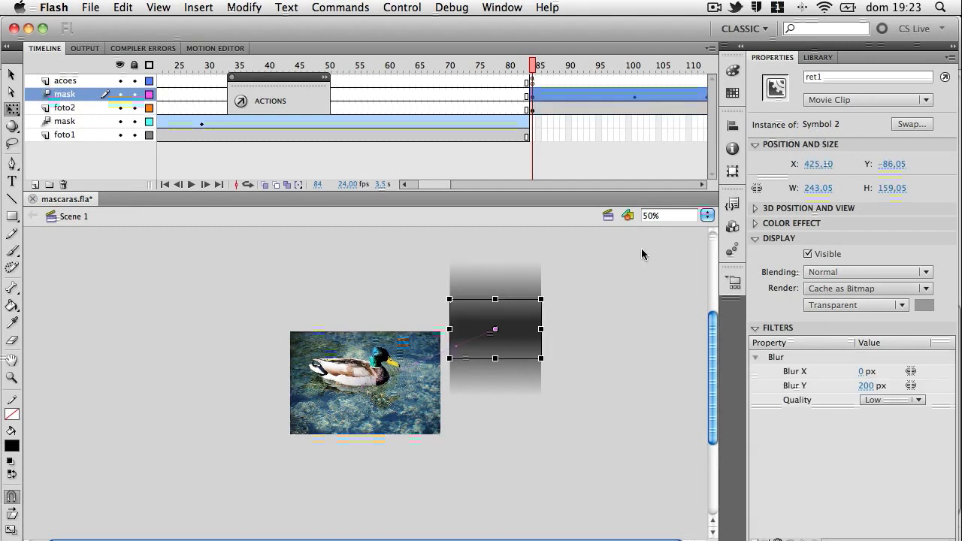
- Correct the mask reference in the acoes script on frame 84 to the rectangle's instance name, ret1
click(533, 81)
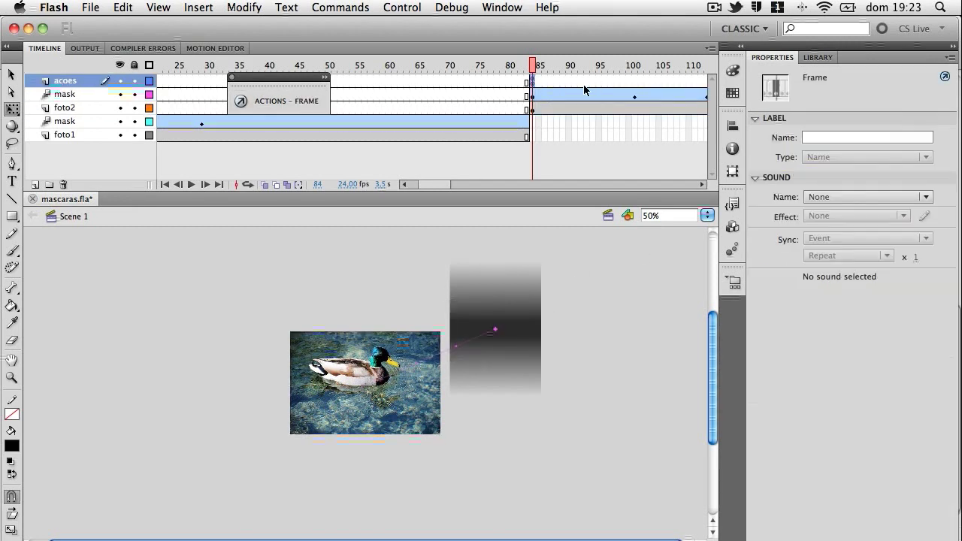
click(502, 7)
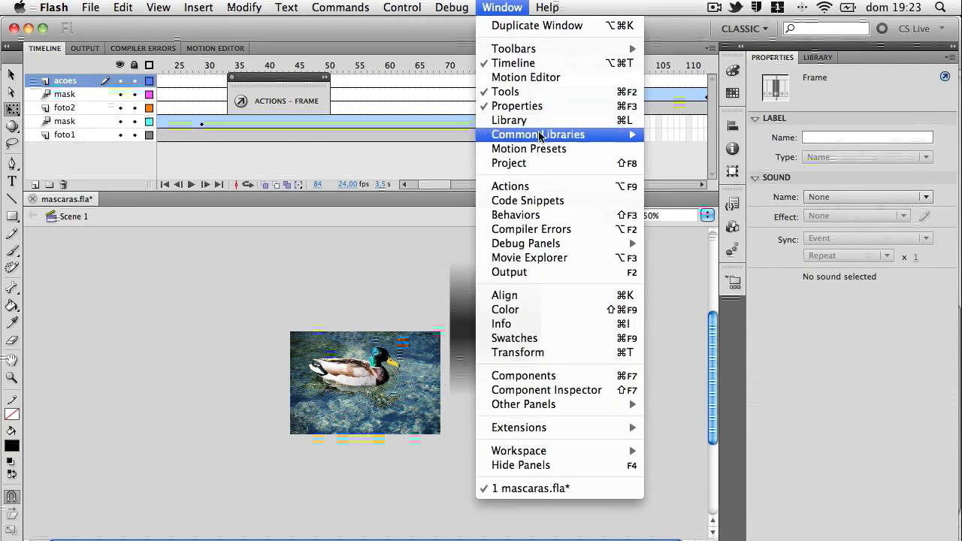
click(538, 187)
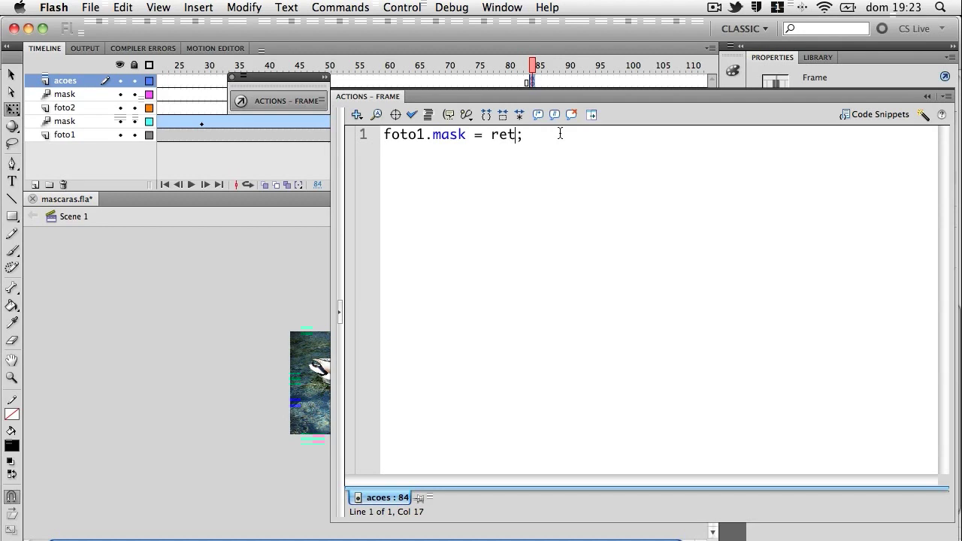
click(929, 97)
- Test the movie again with the corrected script, then close the preview and return to the start of the timeline
key(super+Return)
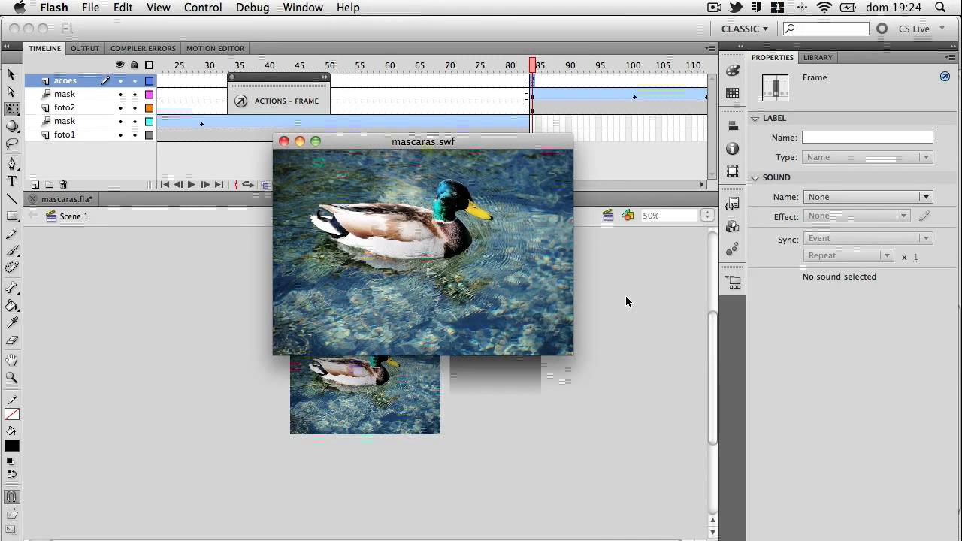
click(283, 142)
mouse_move(428, 186)
mouse_down()
mouse_move(451, 185)
mouse_move(417, 186)
mouse_up()
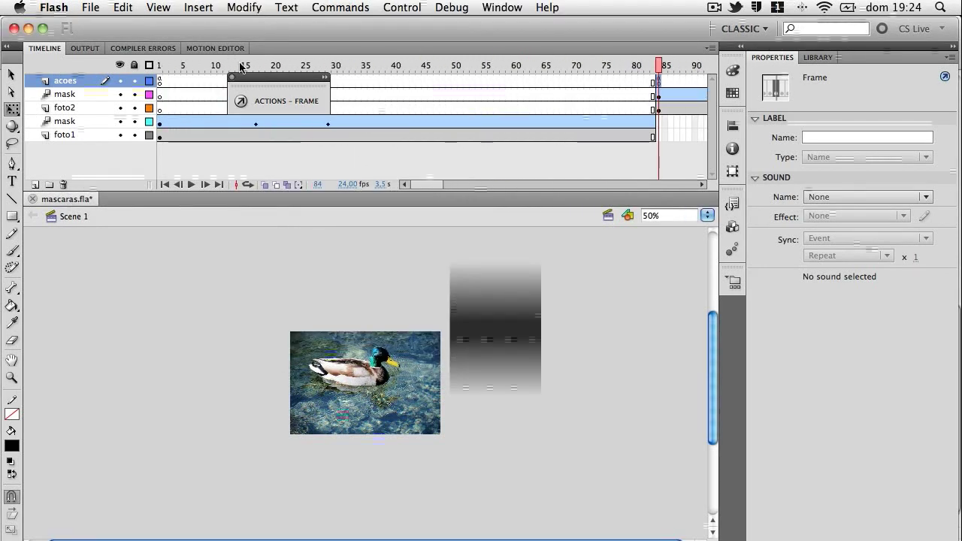
- Move the collapsed Actions panel off the timeline and scrub the playhead from frame 1 to frame 6
drag(269, 77, 140, 250)
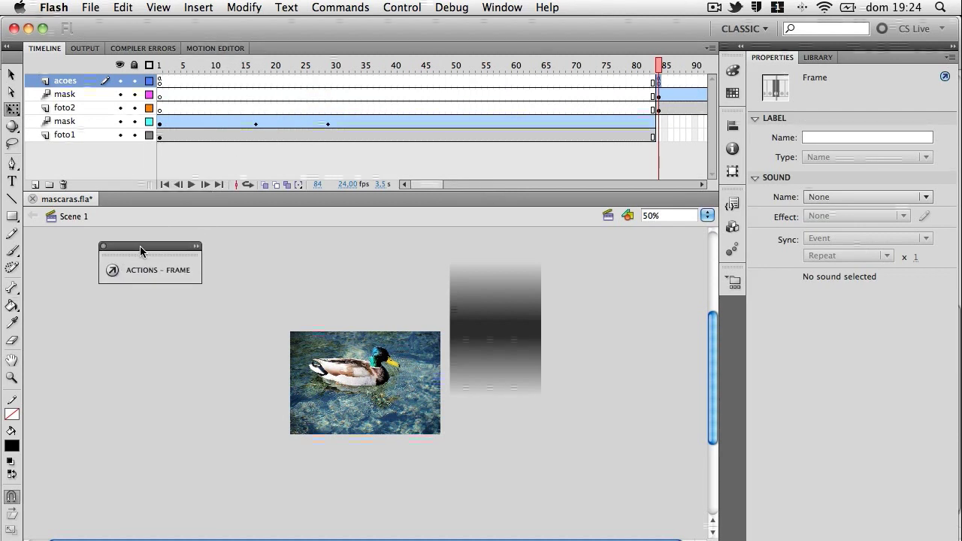
click(161, 67)
drag(163, 69, 191, 107)
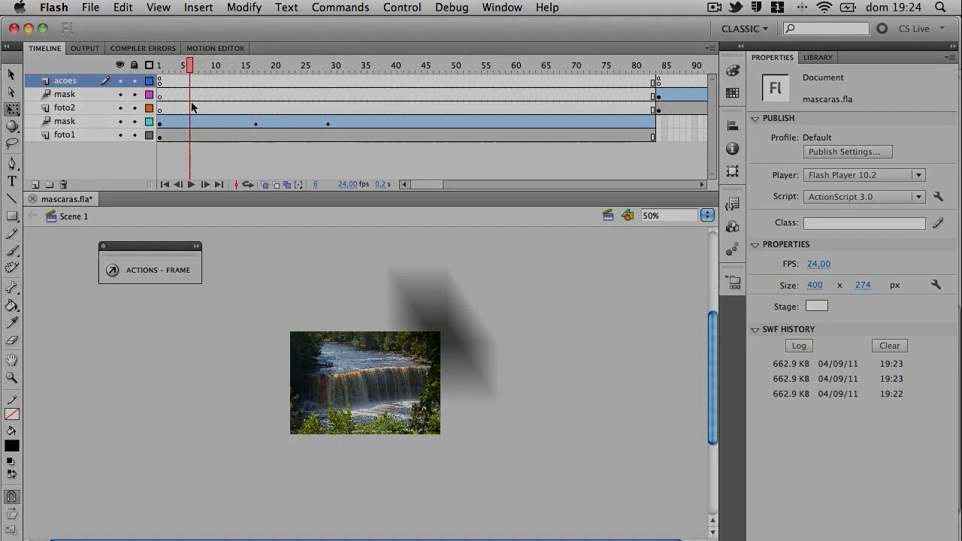